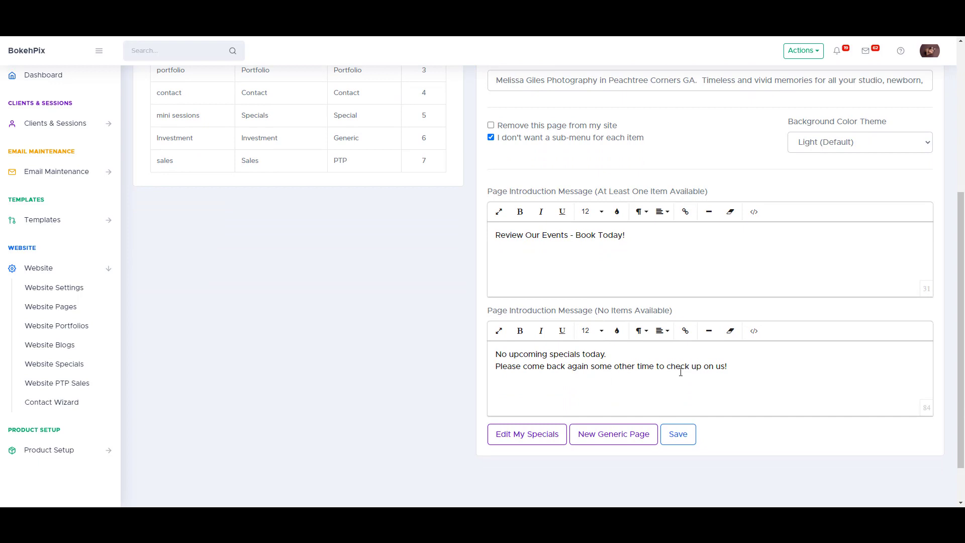
Examine the mini sessions page's two introduction messages, for when items are available and when none are
drag(729, 367, 497, 355)
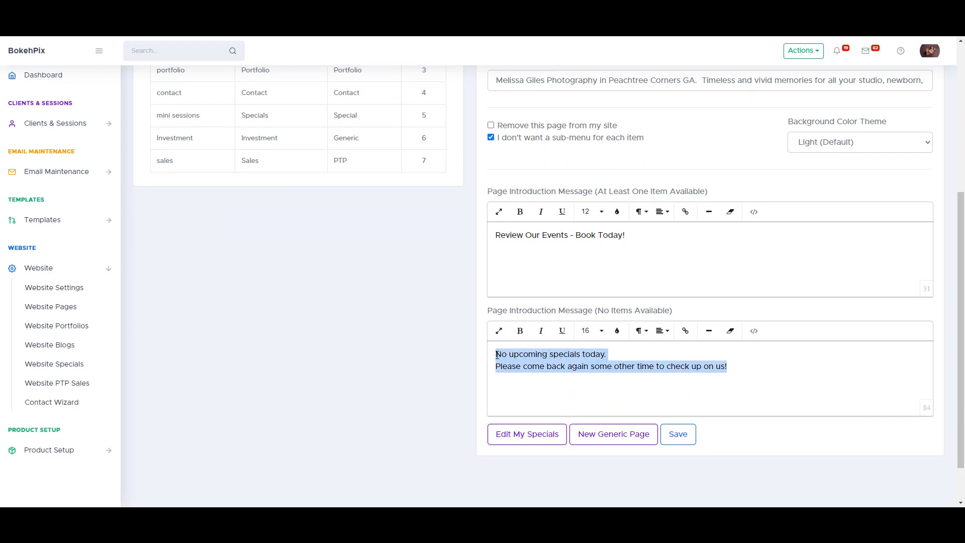
click(578, 367)
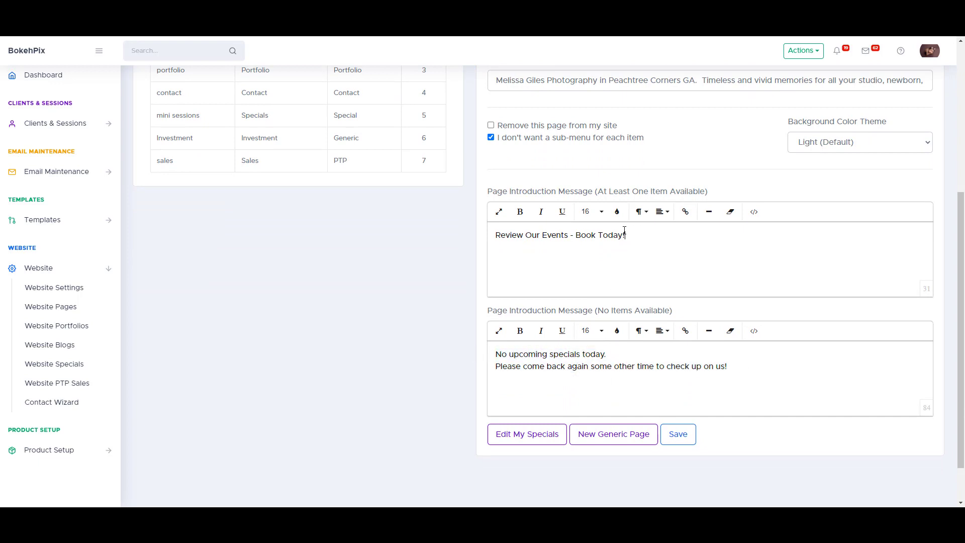
drag(625, 230, 490, 230)
click(566, 247)
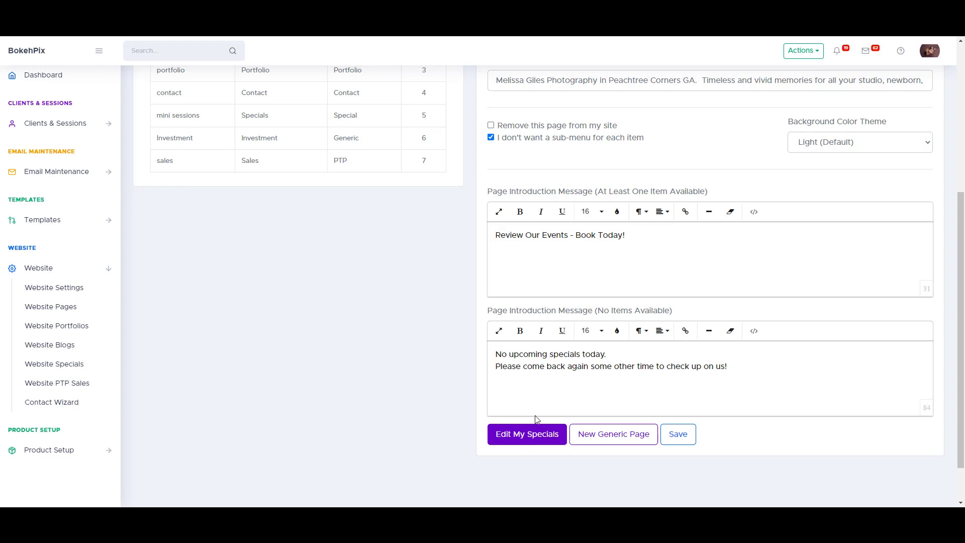
scroll(679, 362, up, 3)
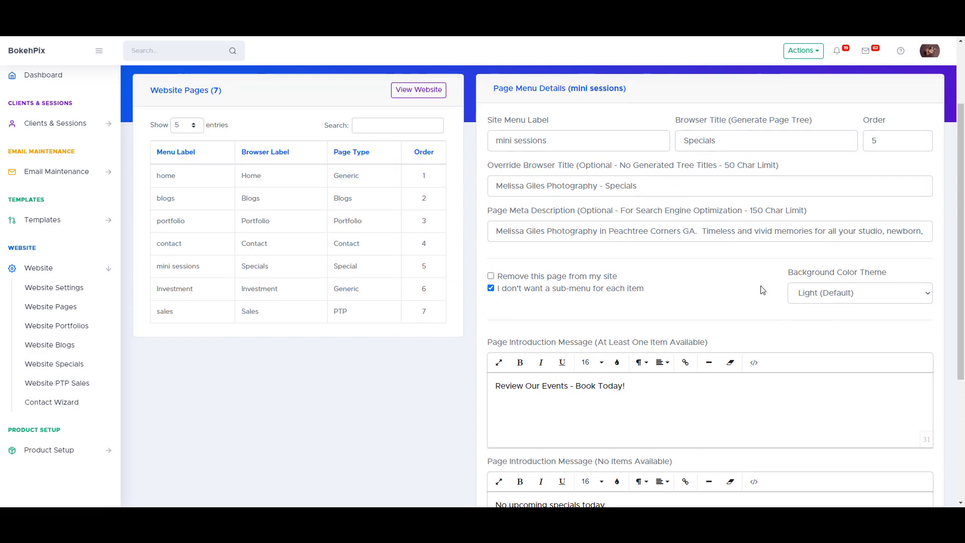
Review the payment acceptance settings of the account and close the account settings
click(930, 52)
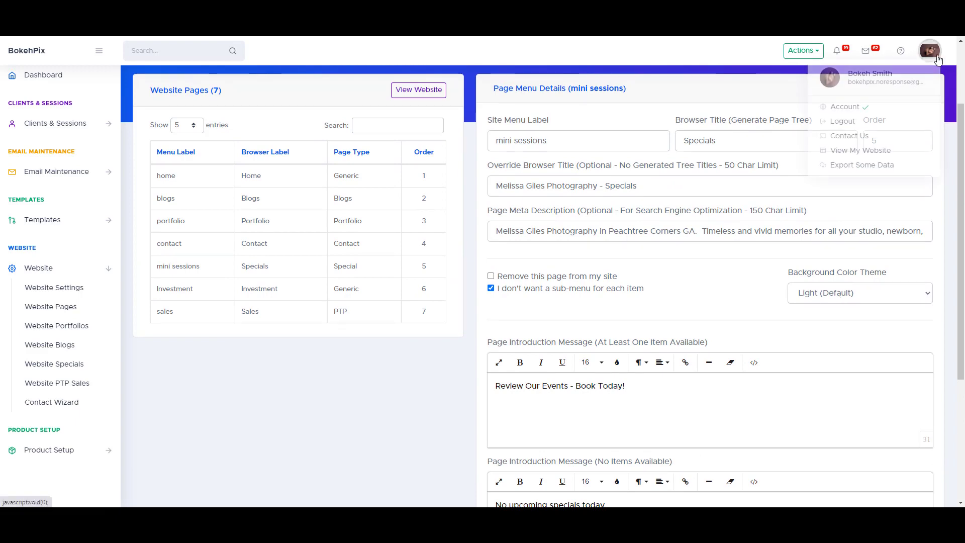
click(877, 115)
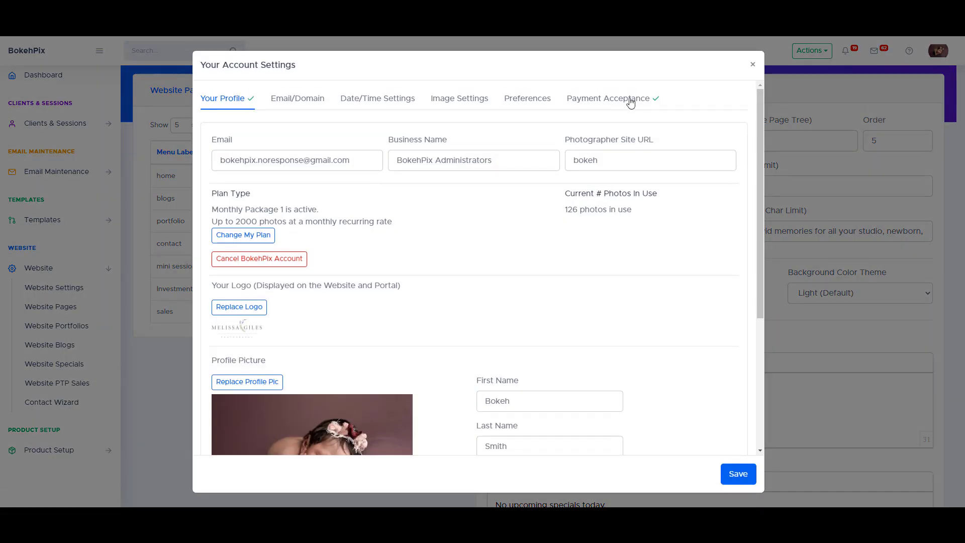
click(628, 99)
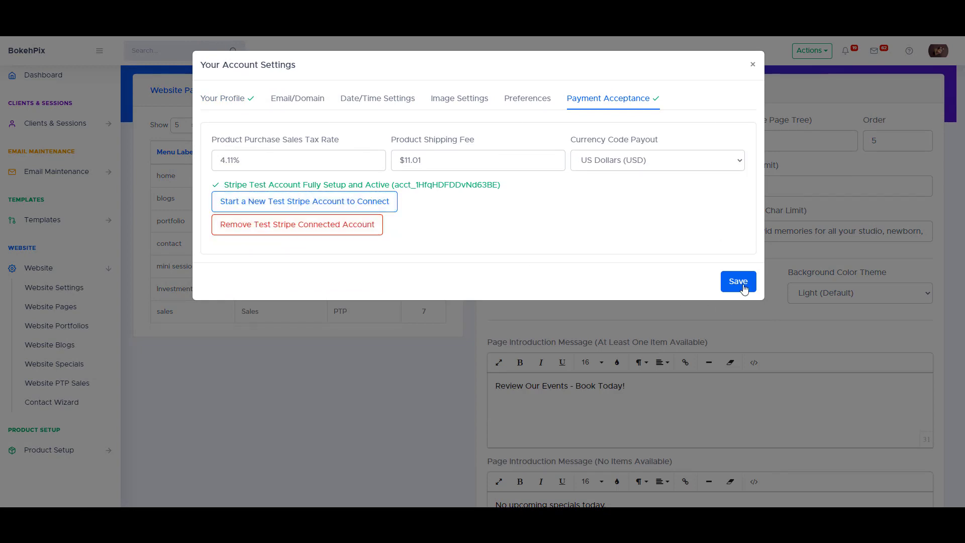
click(753, 64)
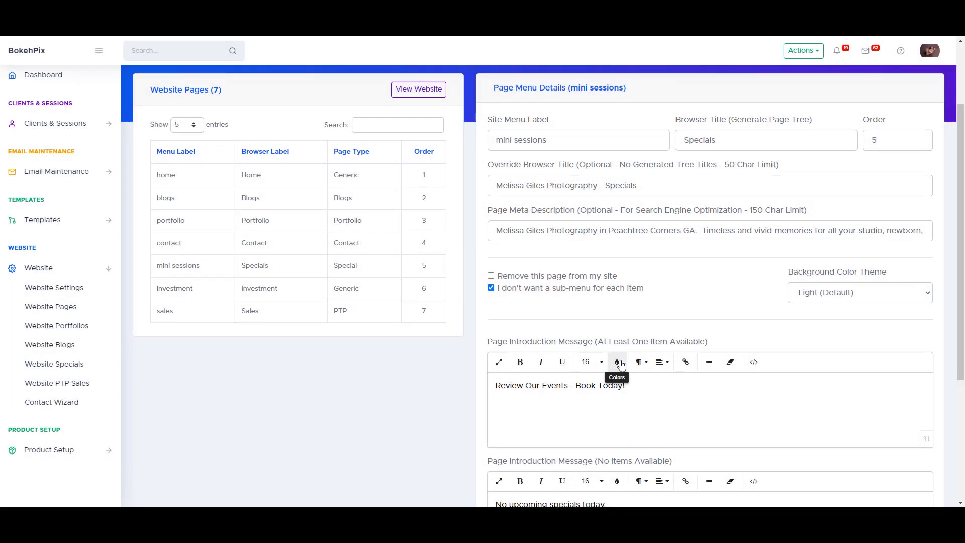
scroll(621, 365, down, 4)
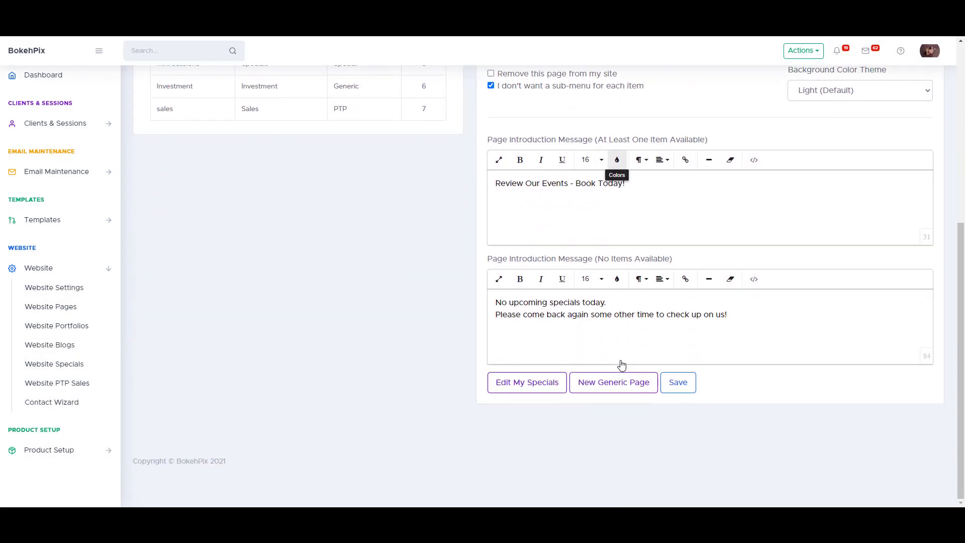
click(525, 386)
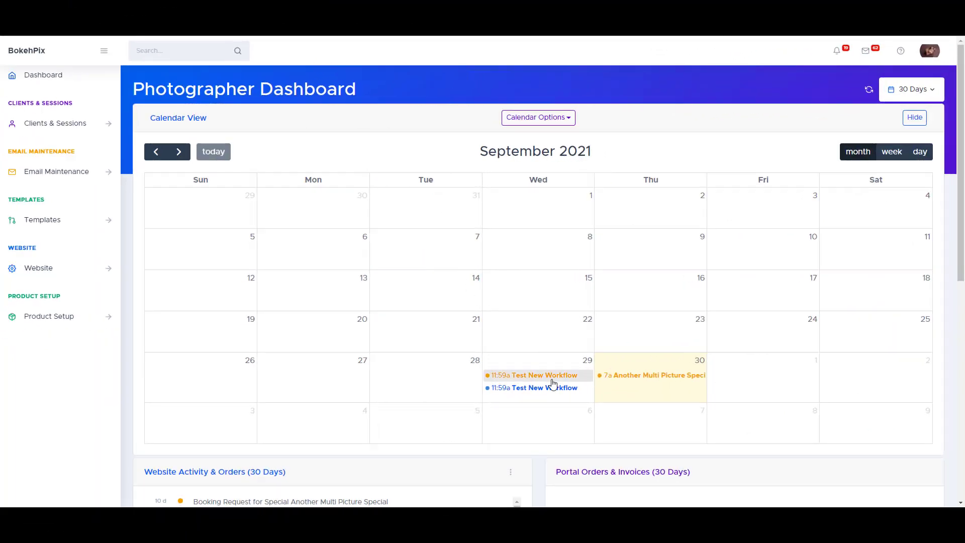
Examine the Special Event form for a new calendar appointment on 09/14/2021 and close it without adding the event
click(439, 297)
click(306, 115)
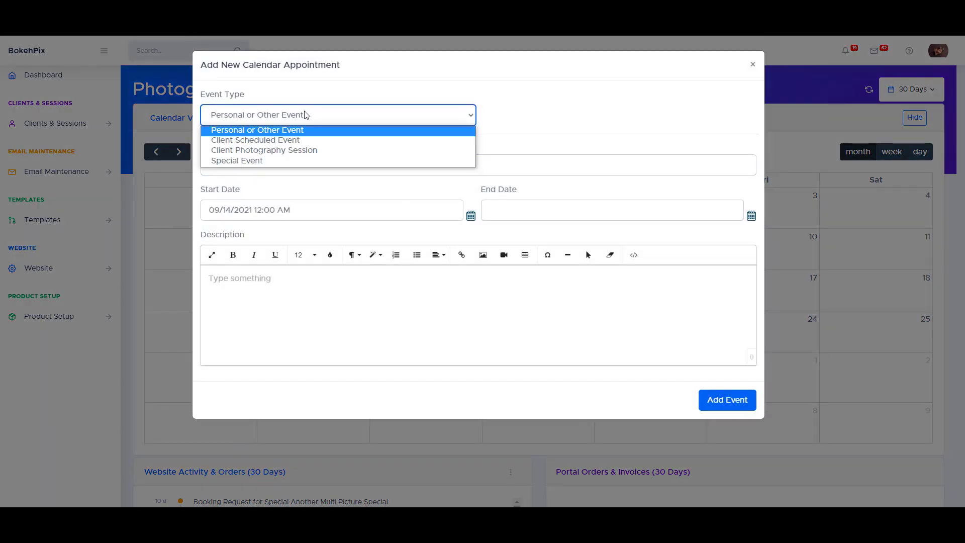
click(237, 157)
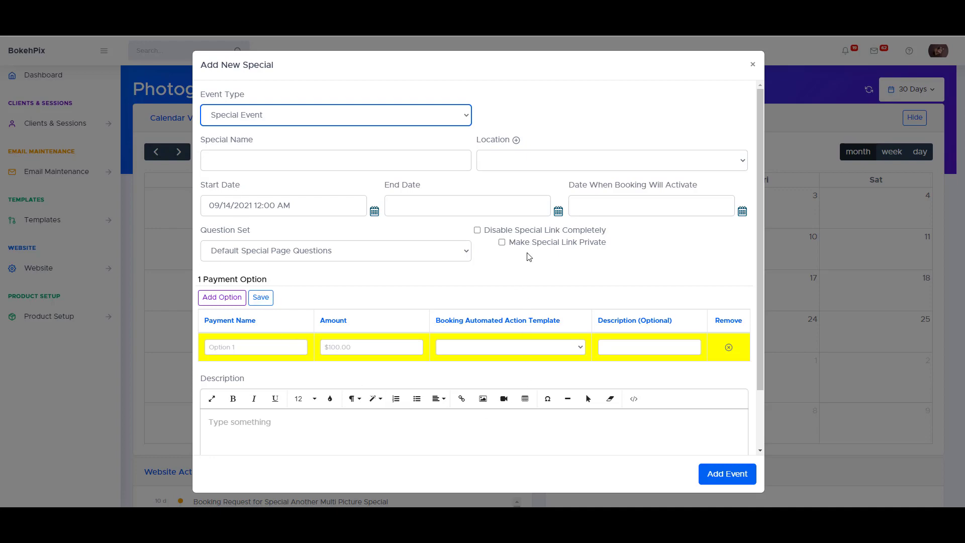
click(752, 64)
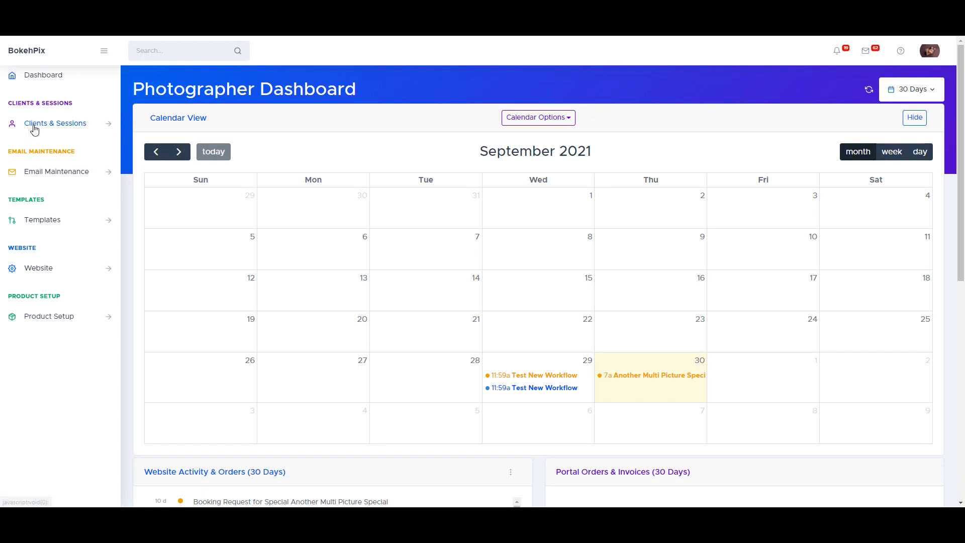
Open the upcoming special "Valentine's Day Minis" from the website specials and review the booking action templates offered for "A good option"
click(44, 270)
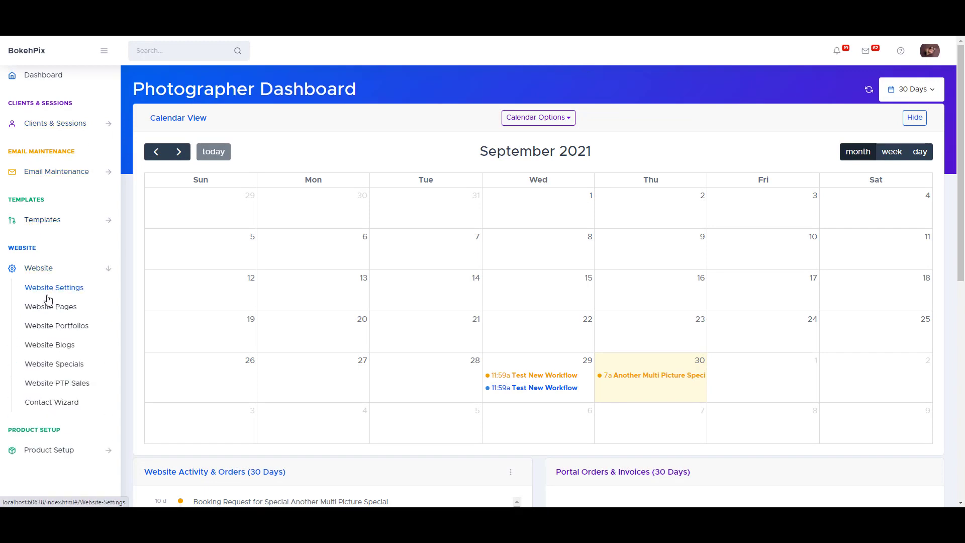
click(58, 370)
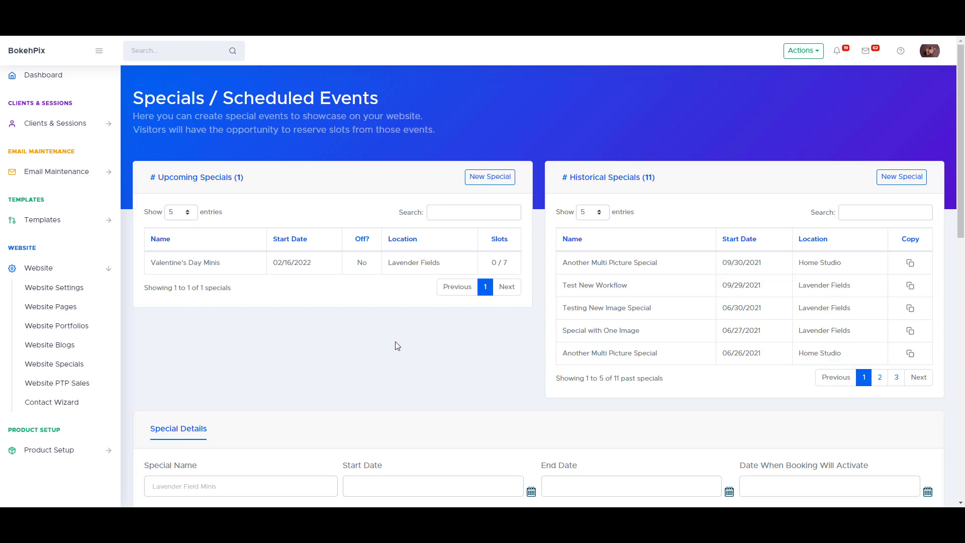
click(204, 262)
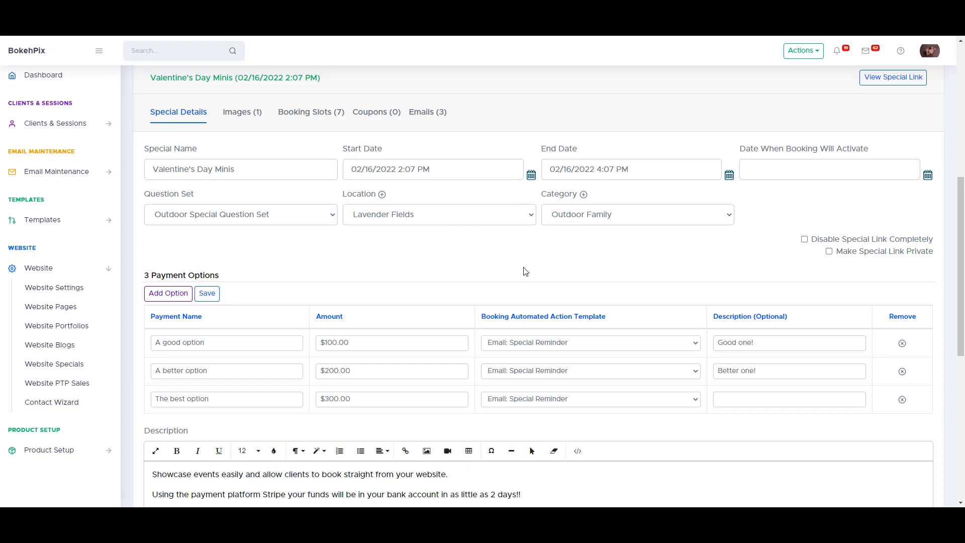
click(520, 345)
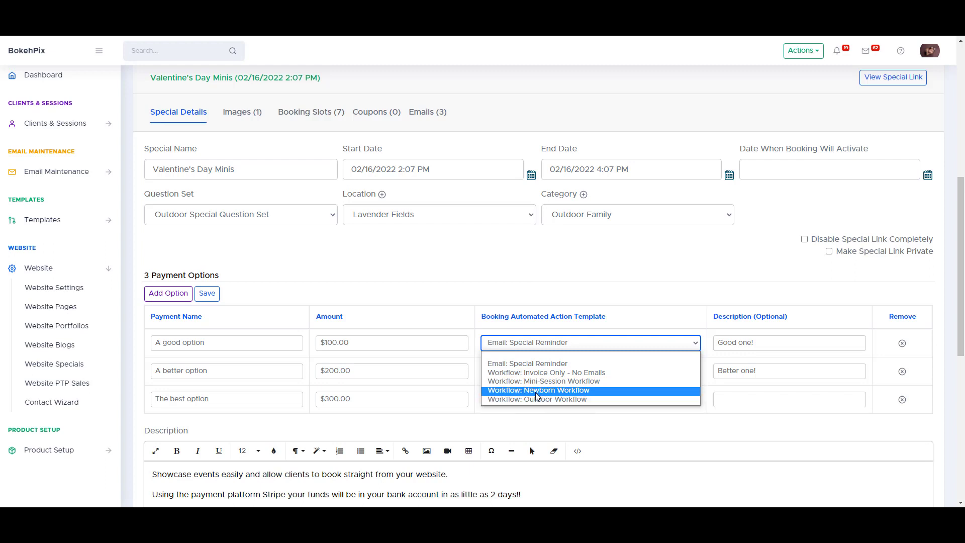
click(557, 291)
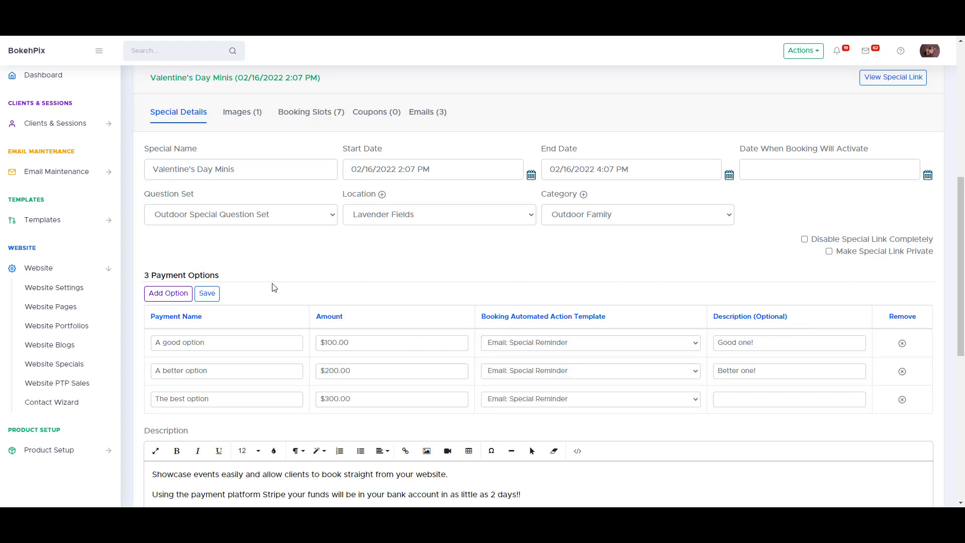
Add a payment option named "Another option" with an amount of $400.00 to the Valentine's Day Minis special
click(169, 293)
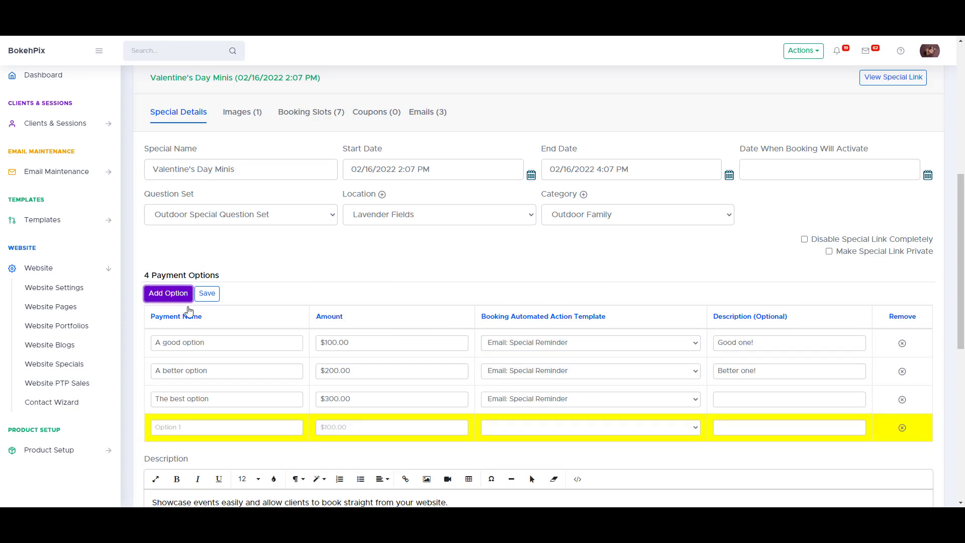
click(218, 427)
text(Another option)
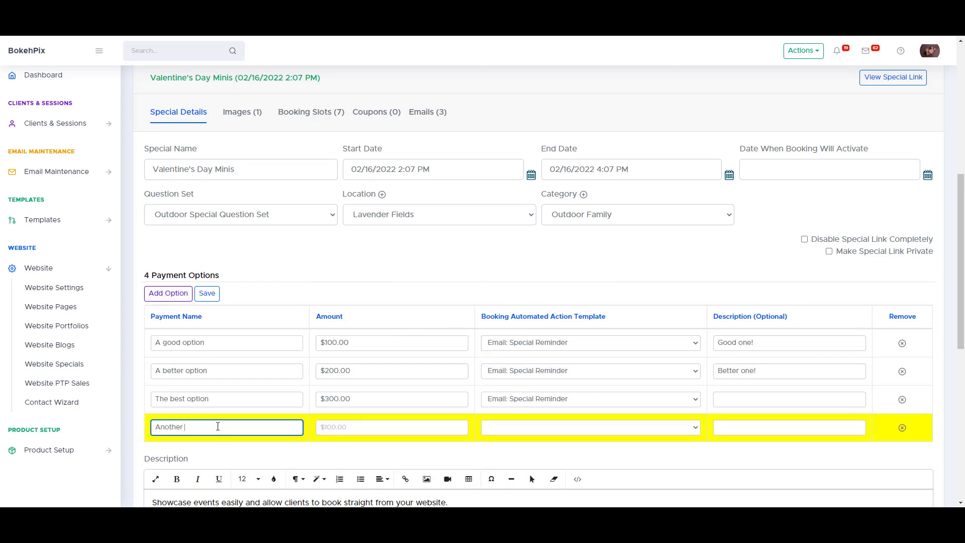
key(Tab)
text(4)
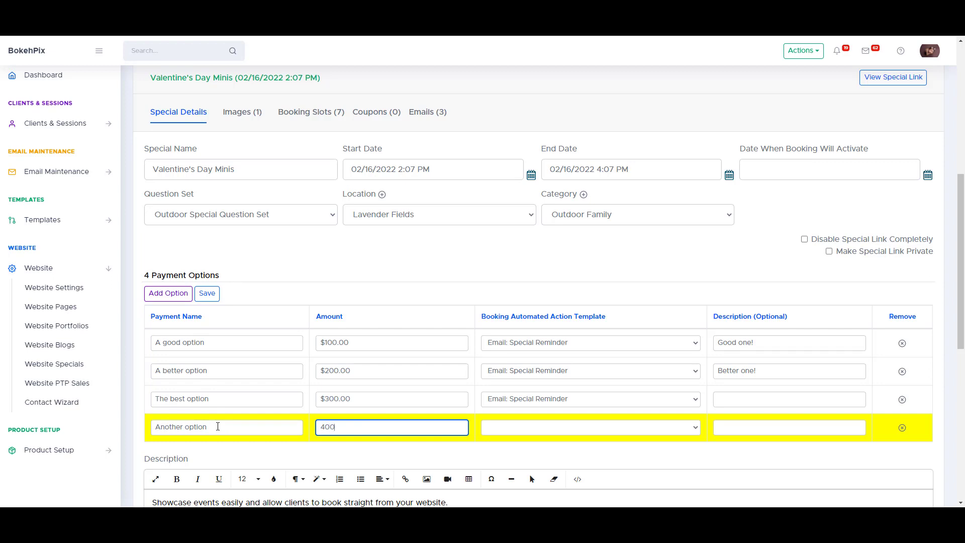
key(Tab)
Give the new payment option the "Workflow: Outdoor Workflow" booking template and the description "The best!"
click(503, 431)
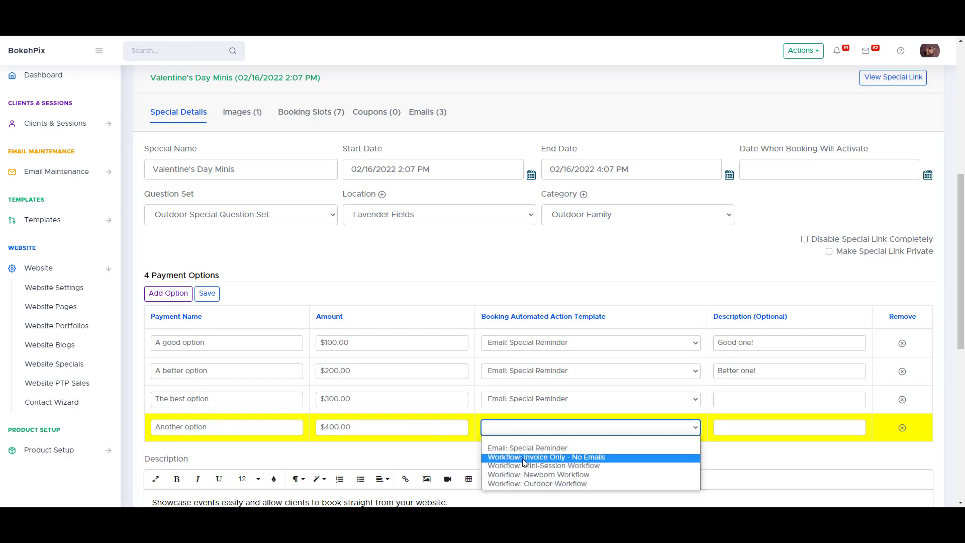
click(523, 484)
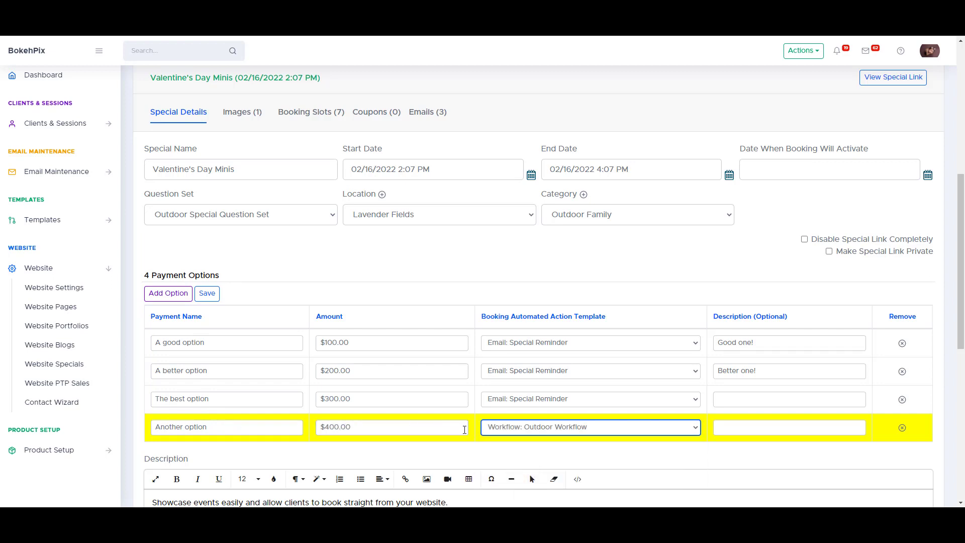
click(723, 427)
text(The b)
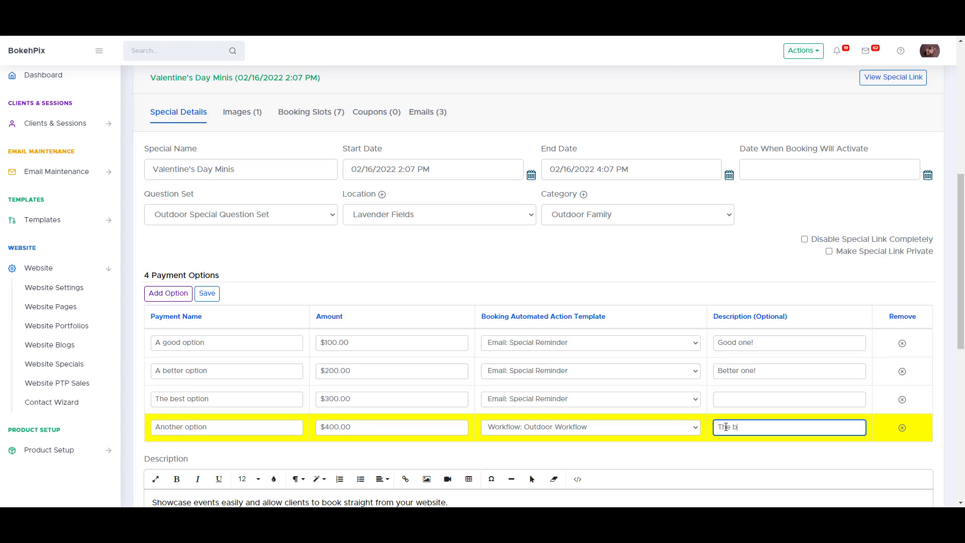
text(est!)
click(688, 269)
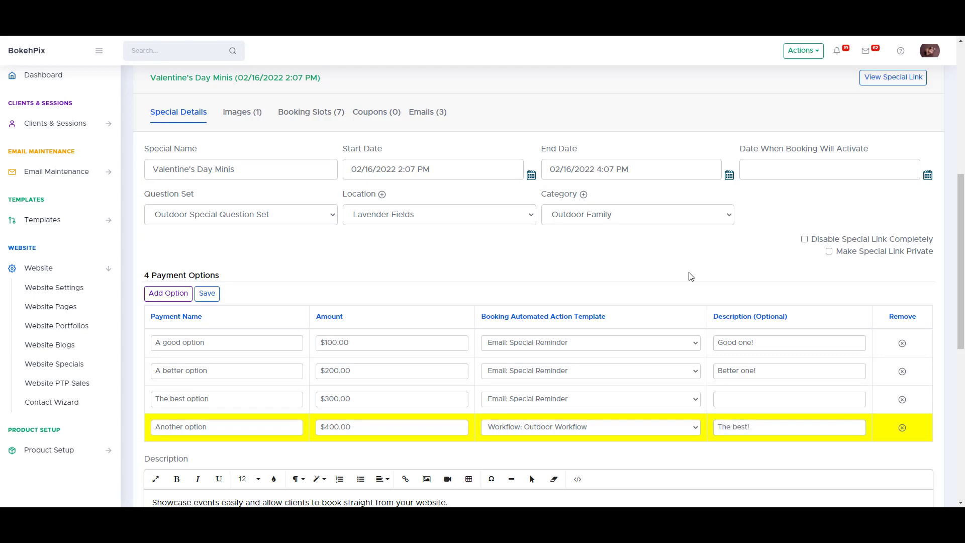
Review the special's description and the saved details of the Lavender Fields location, and close the location form
scroll(654, 302, down, 4)
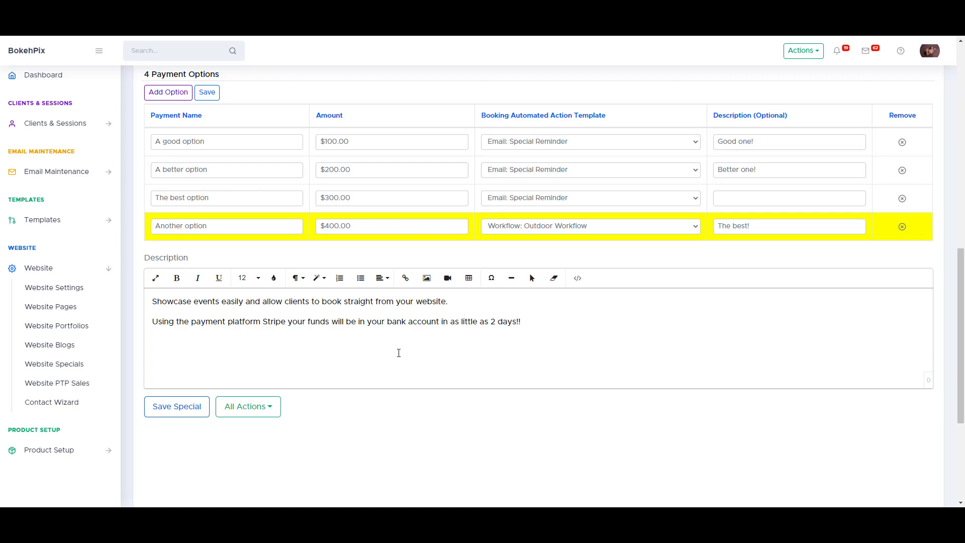
scroll(400, 354, up, 4)
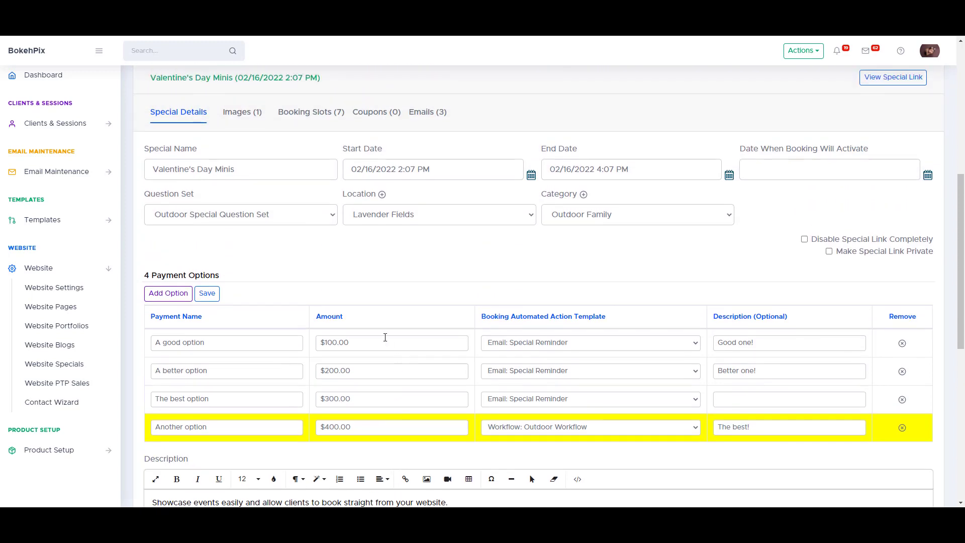
click(382, 194)
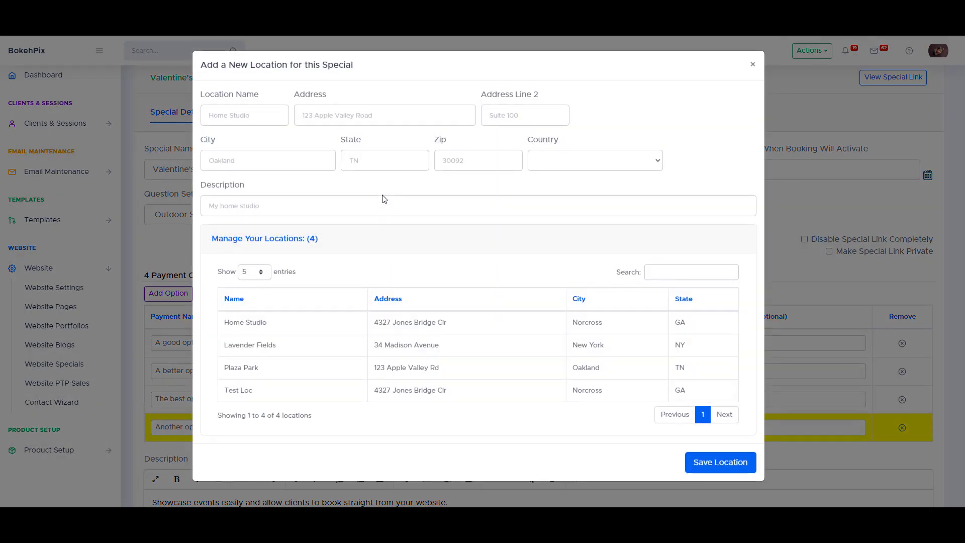
click(305, 349)
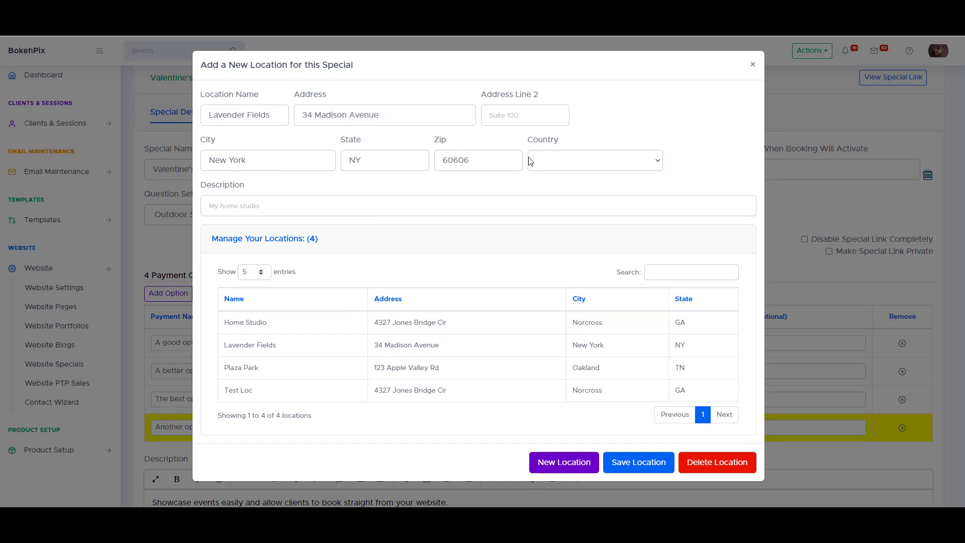
click(753, 65)
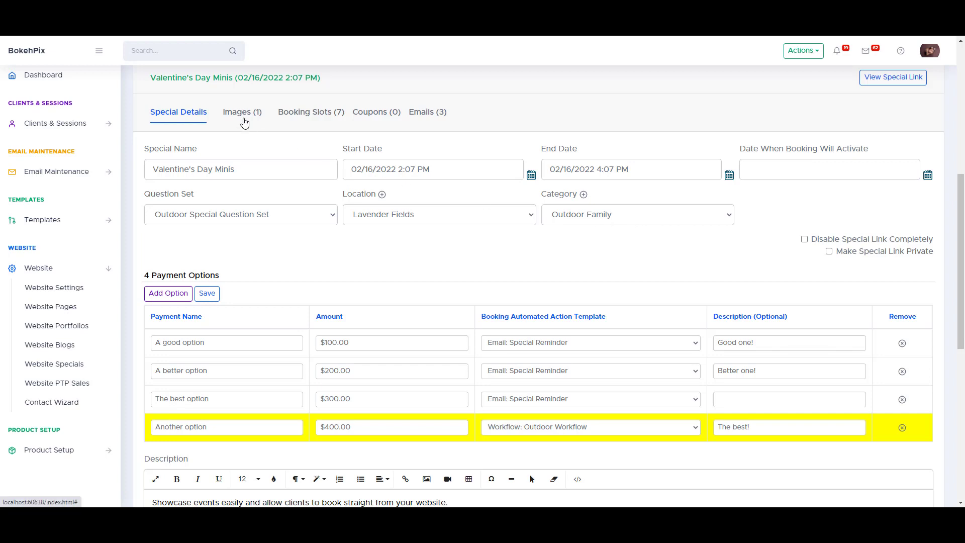
Review the special's images and the upload area for loading more images, and cancel the upload
click(242, 112)
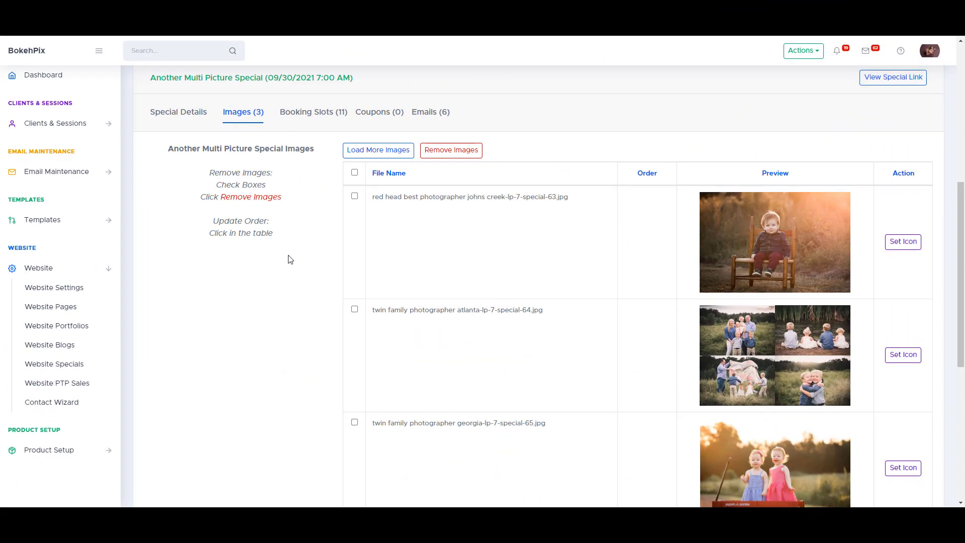
scroll(287, 288, down, 1)
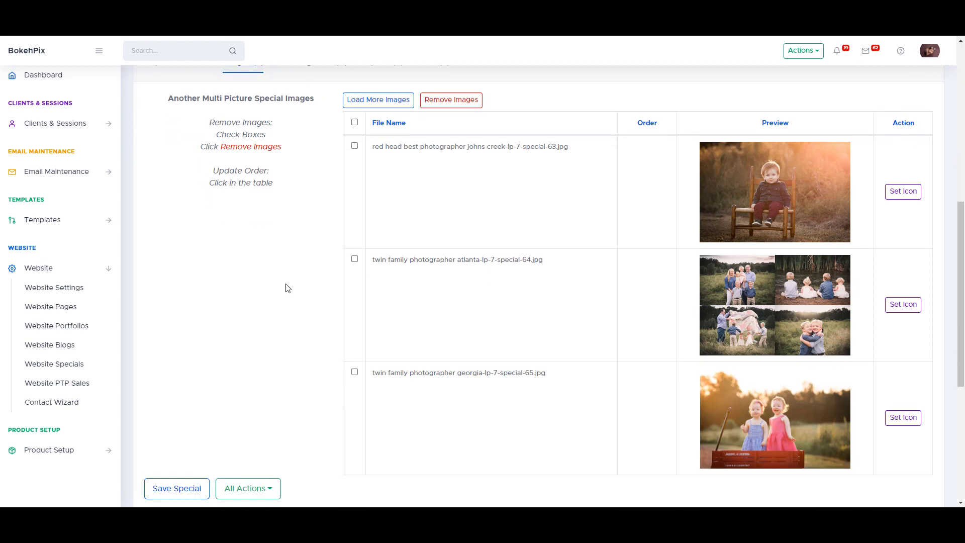
scroll(288, 288, up, 1)
click(379, 151)
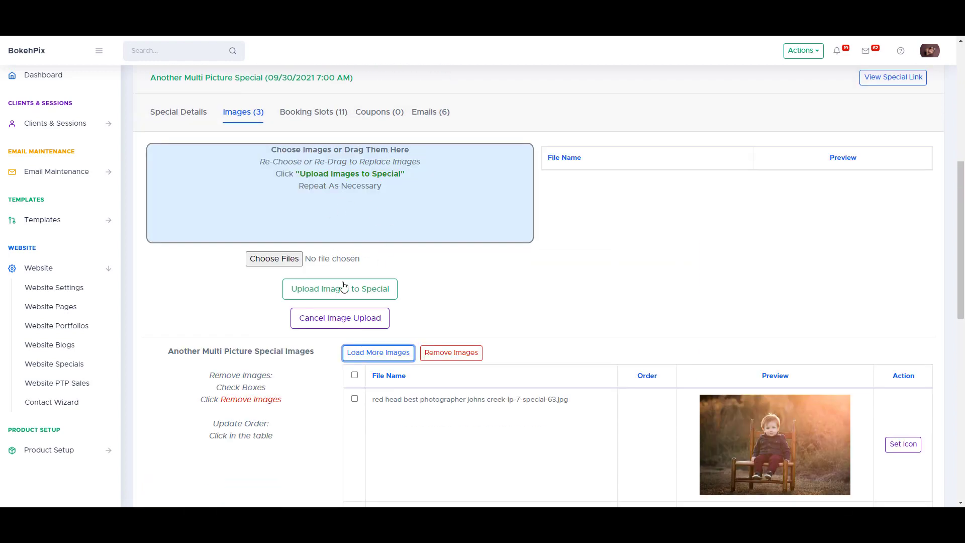
click(342, 321)
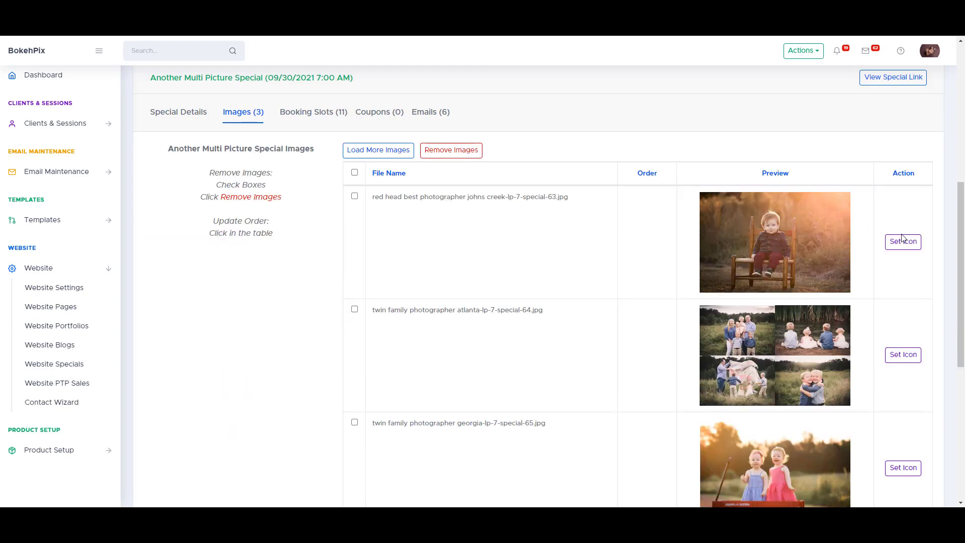
Set twin family photographer georgia-lp-7-special-65.jpg as the special's icon, and select and deselect the red head image
click(903, 468)
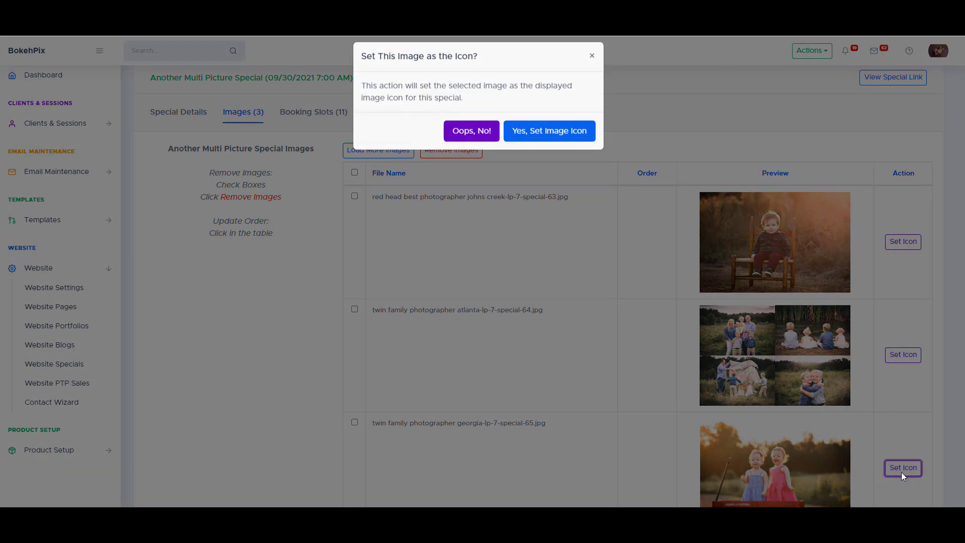
click(537, 147)
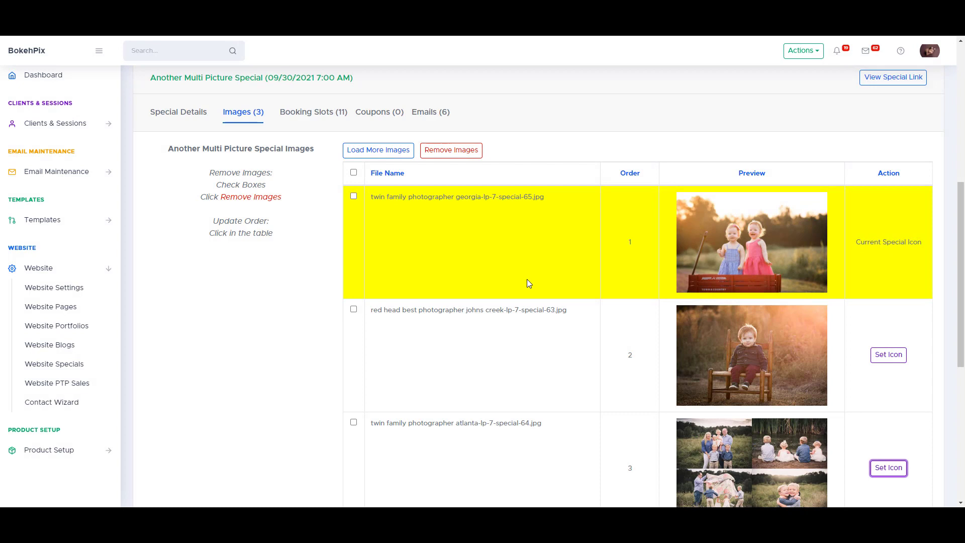
click(353, 309)
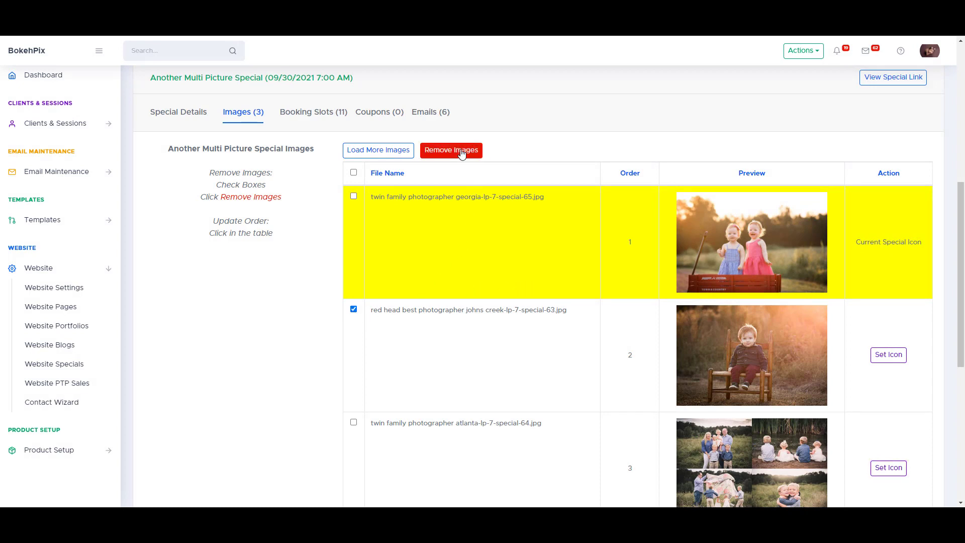
click(353, 309)
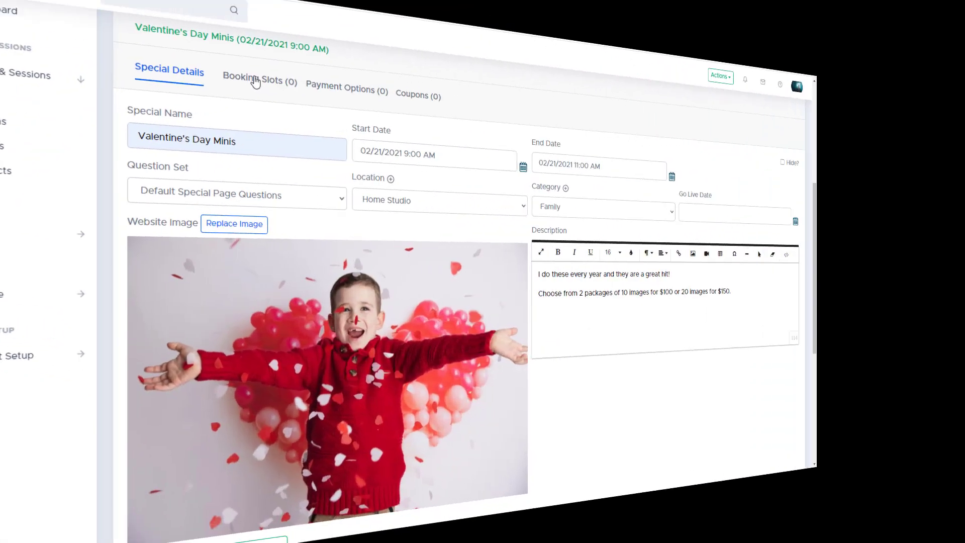
Create Valentine's Day Minis booking slots every 15 minutes from 02/21/2021 9:00 AM to 11:00 AM, and save the special, showing 10 entries
click(252, 101)
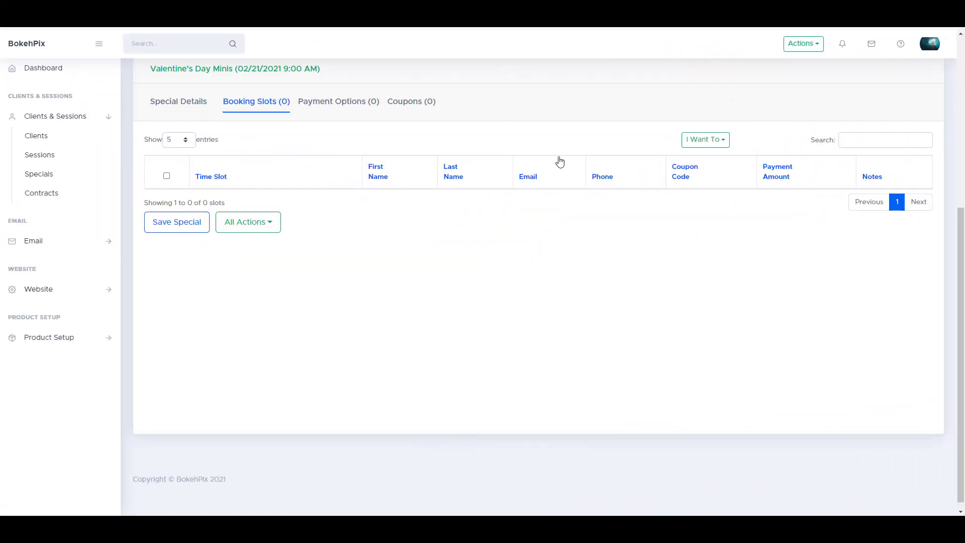
click(704, 144)
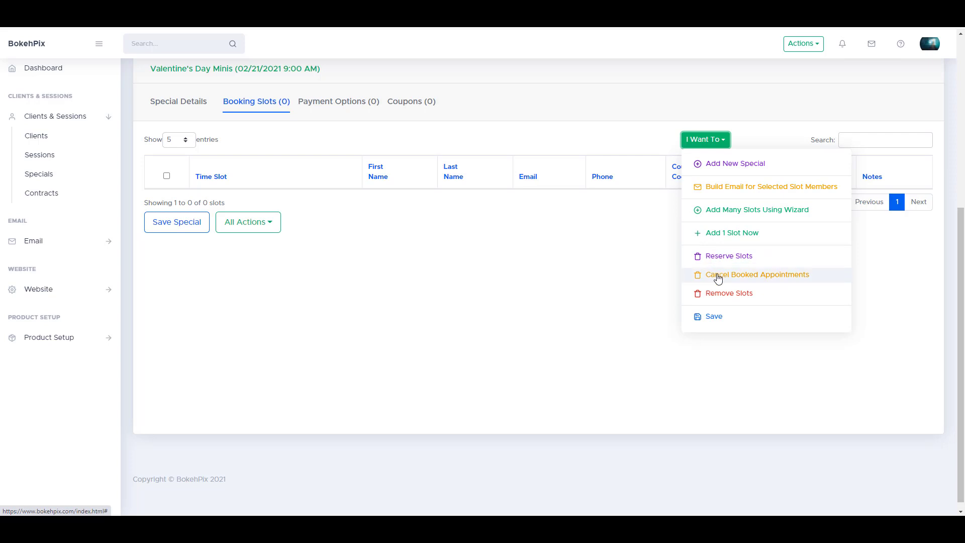
click(698, 210)
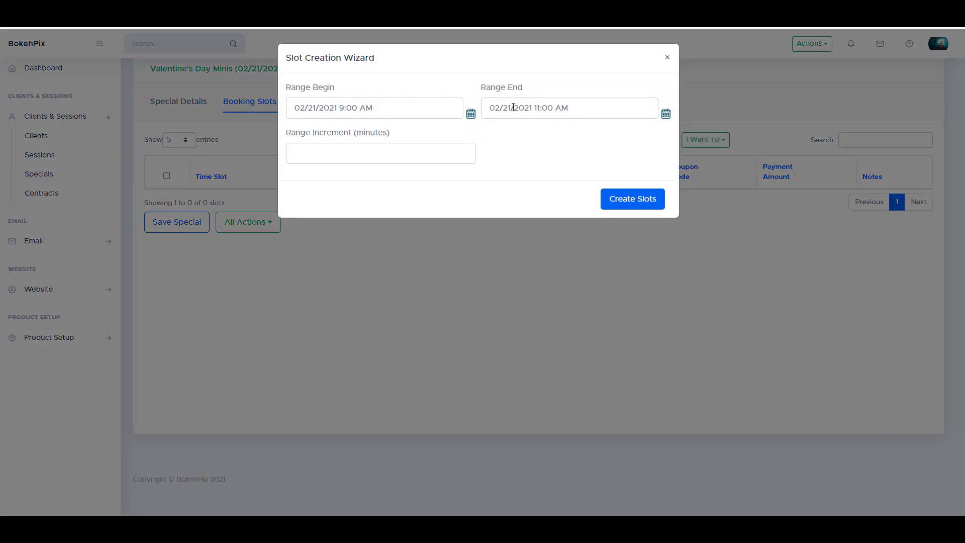
click(398, 150)
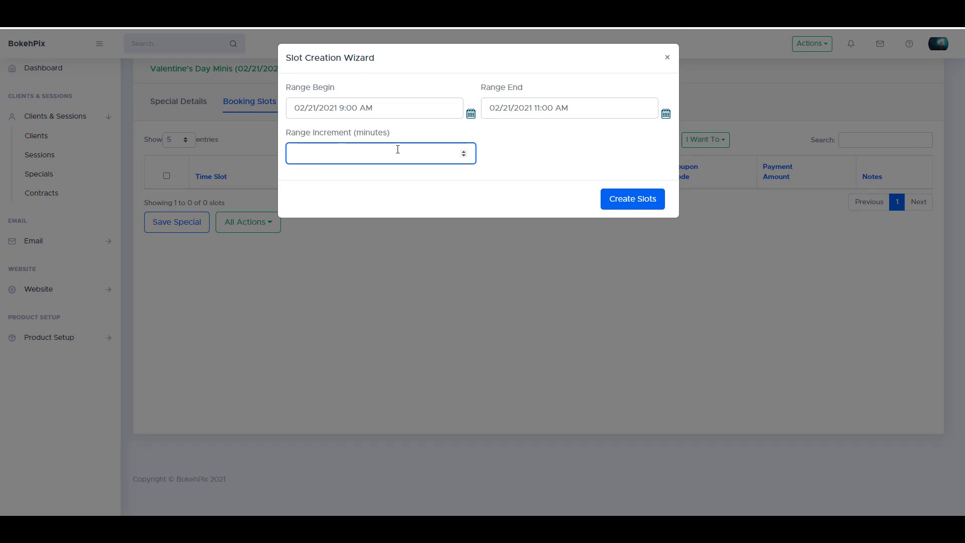
text(15)
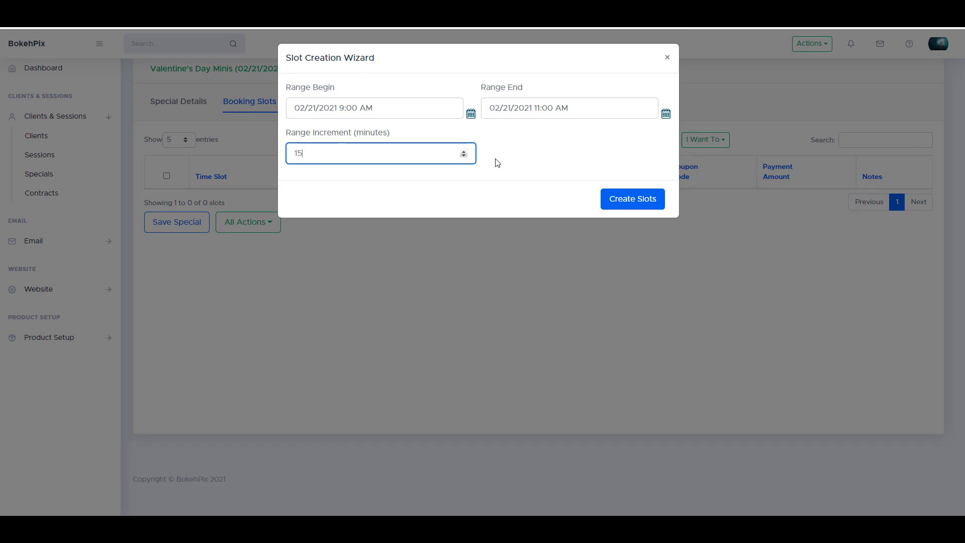
click(622, 204)
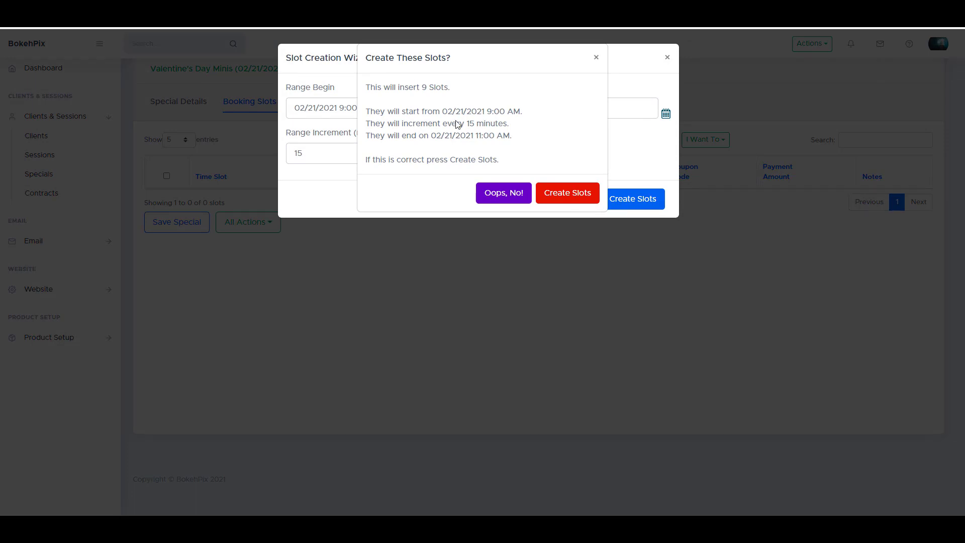
click(568, 193)
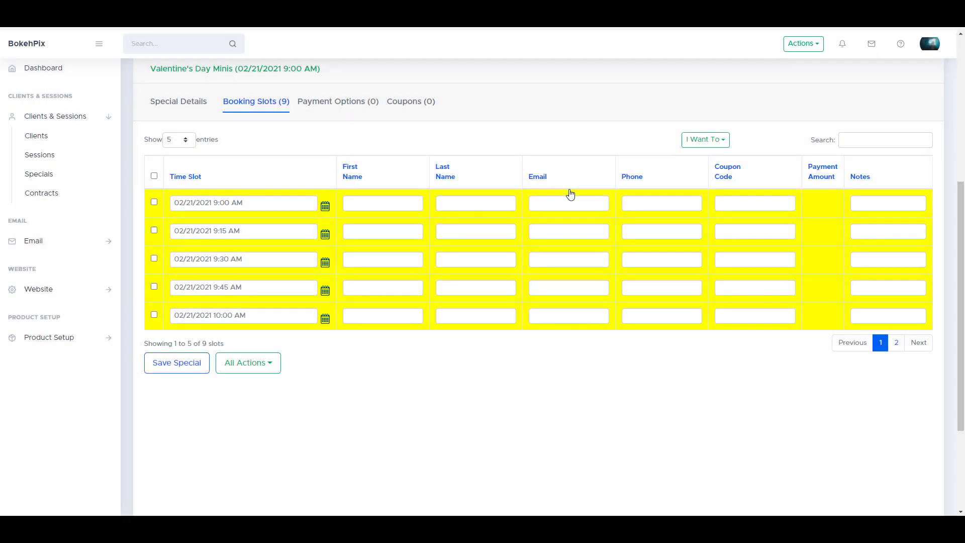
click(167, 363)
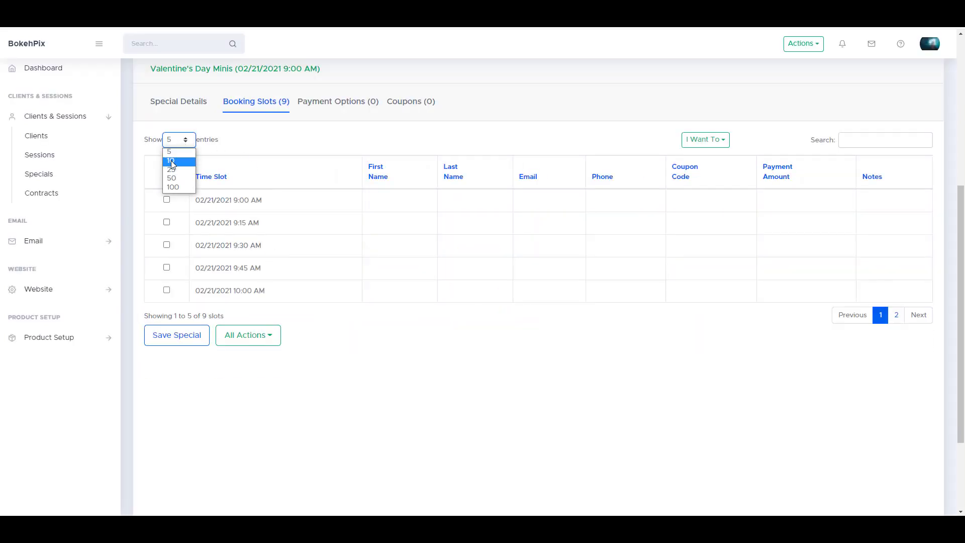
click(171, 160)
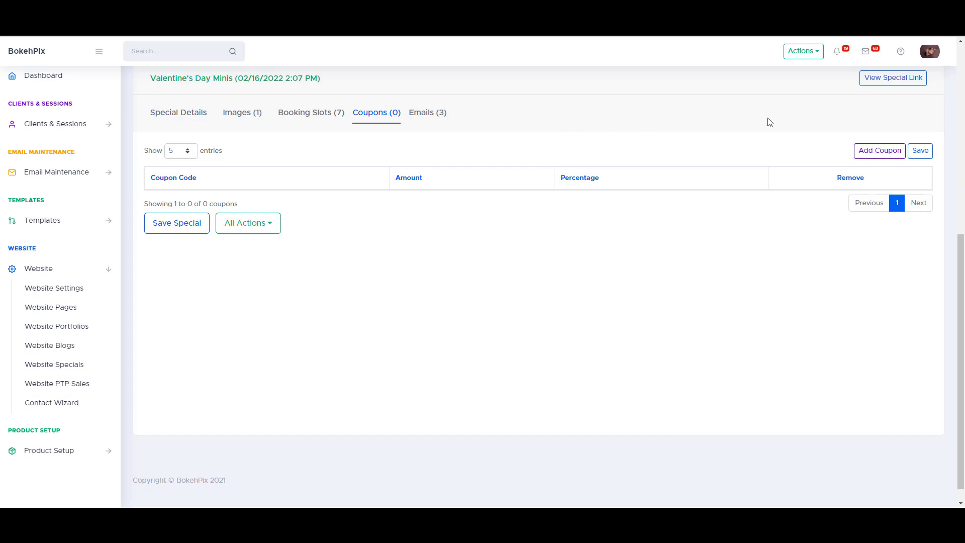
Add a coupon with the code "Save50" and a 50% discount to the Valentine's Day Minis special
click(882, 156)
click(246, 203)
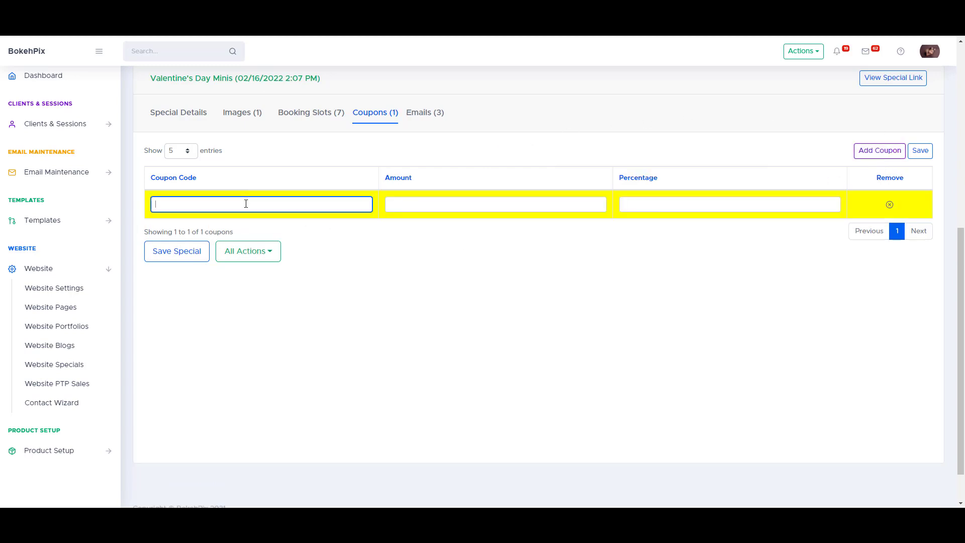
text(Save50)
key(Tab)
key(Tab)
text(50)
key(Tab)
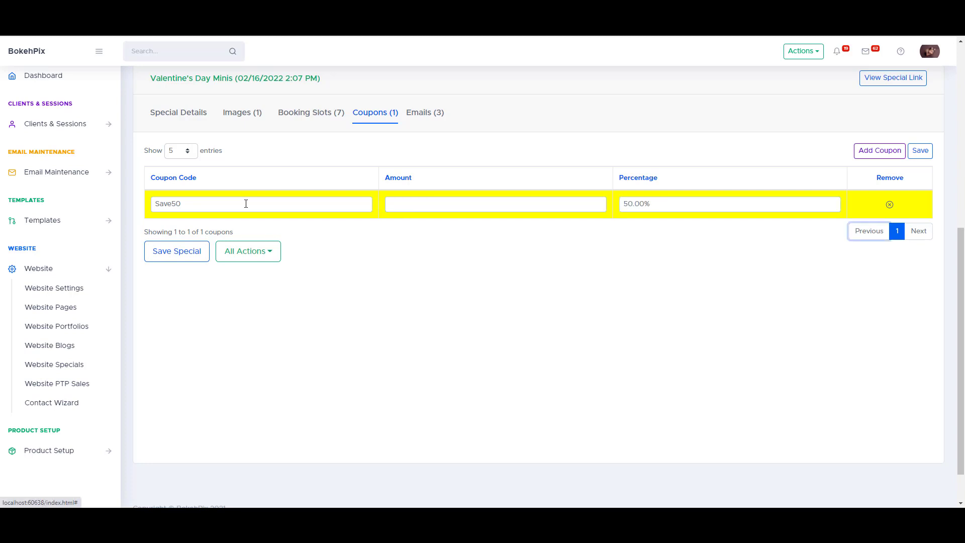
Change the Save50 coupon's discount to a fixed amount of $50.00 and save the special
click(566, 210)
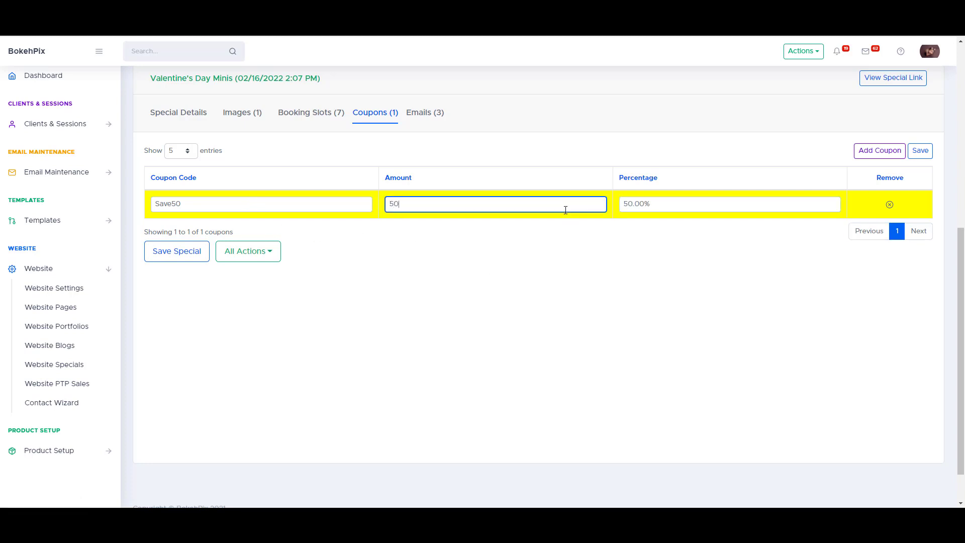
text(50)
key(Tab)
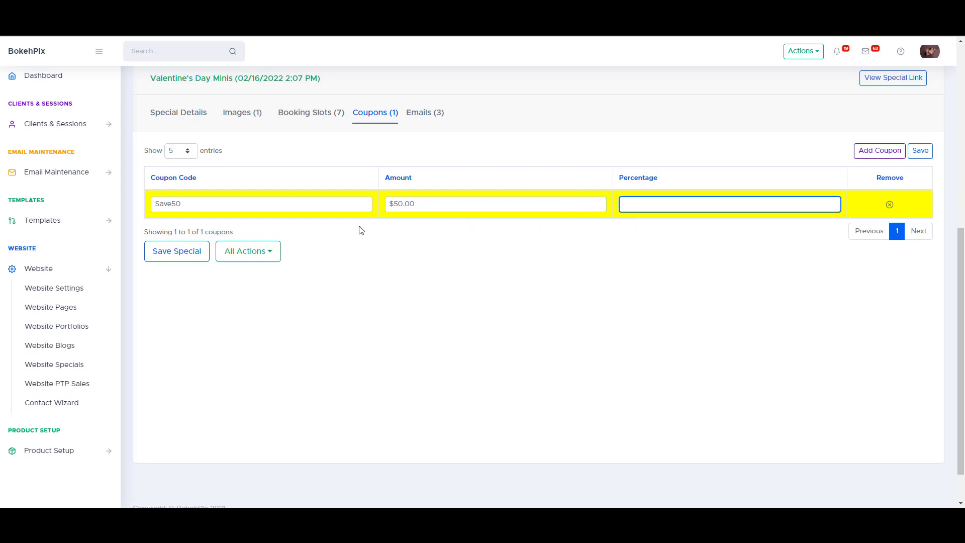
click(173, 253)
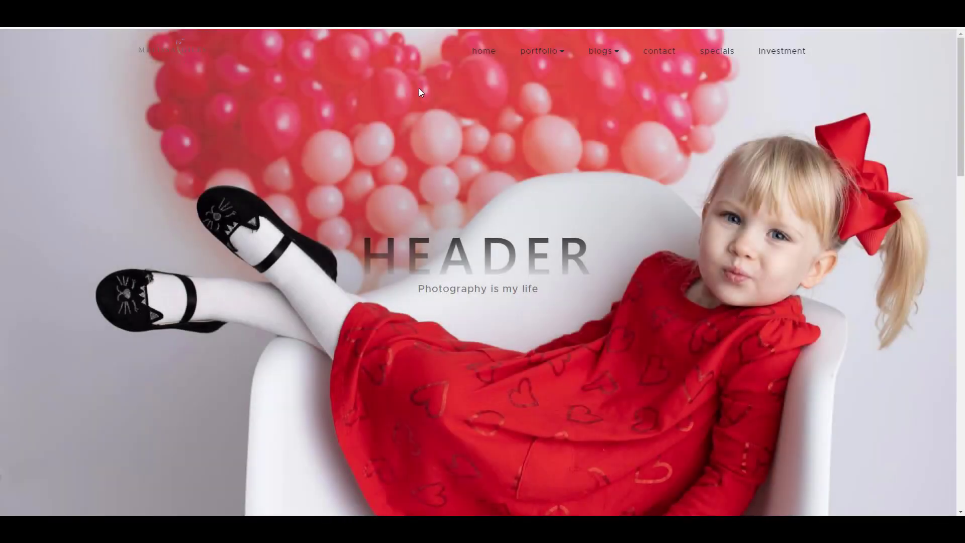
On the website's specials page, reserve the 02/21/2021 09:30 am slot with the client's contact details and the 10 Images ($100.00) package
click(719, 60)
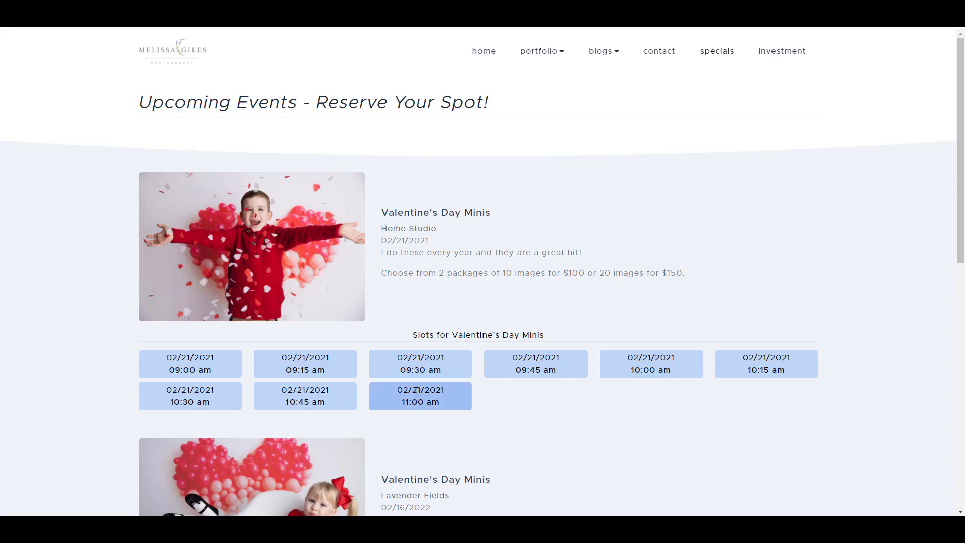
click(417, 363)
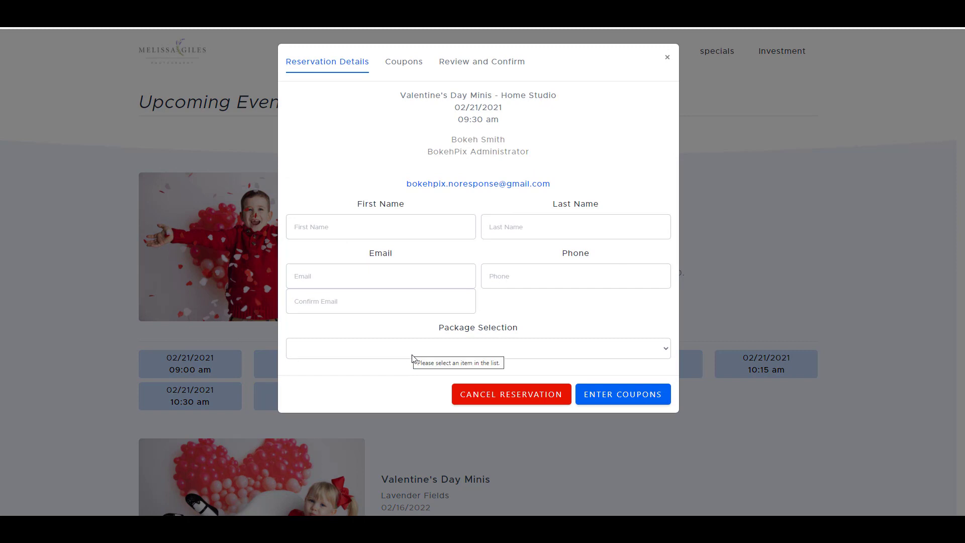
click(467, 349)
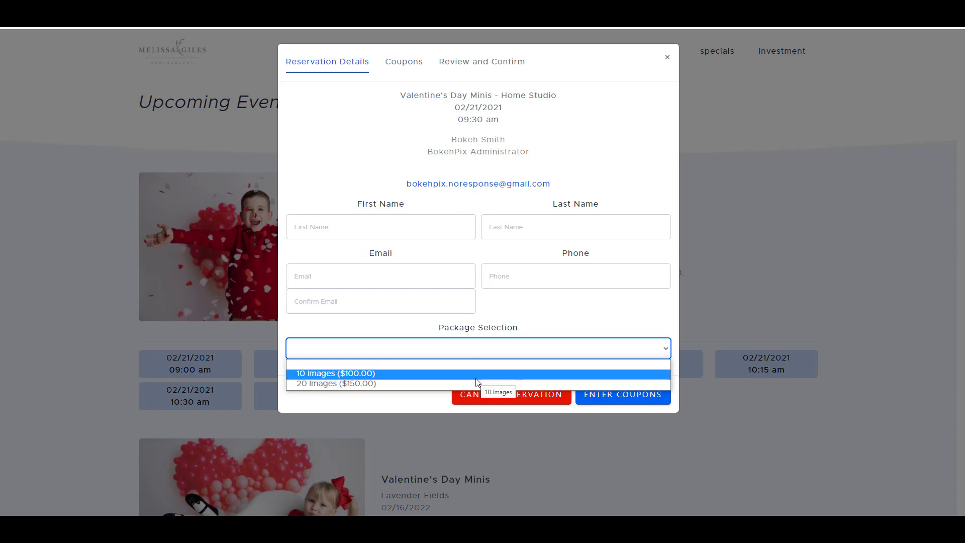
click(477, 380)
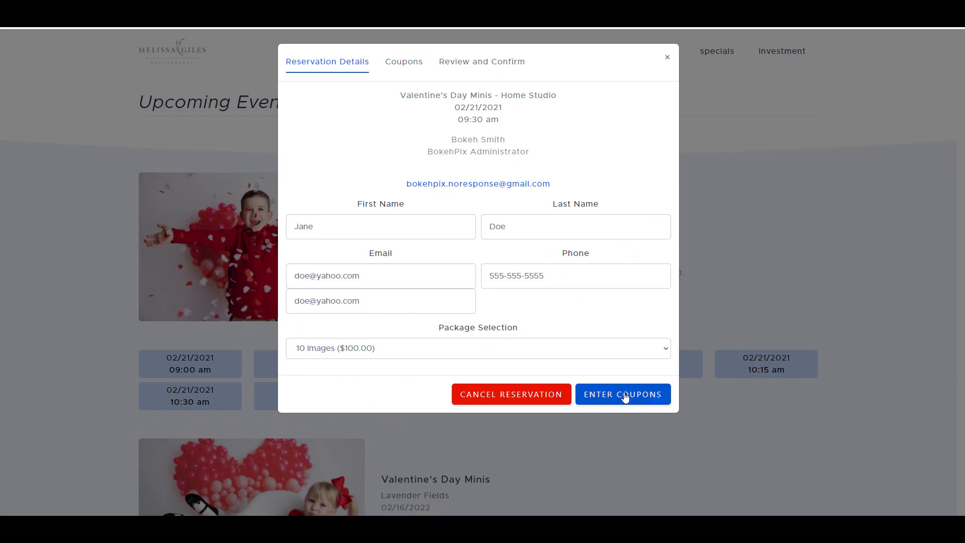
click(623, 395)
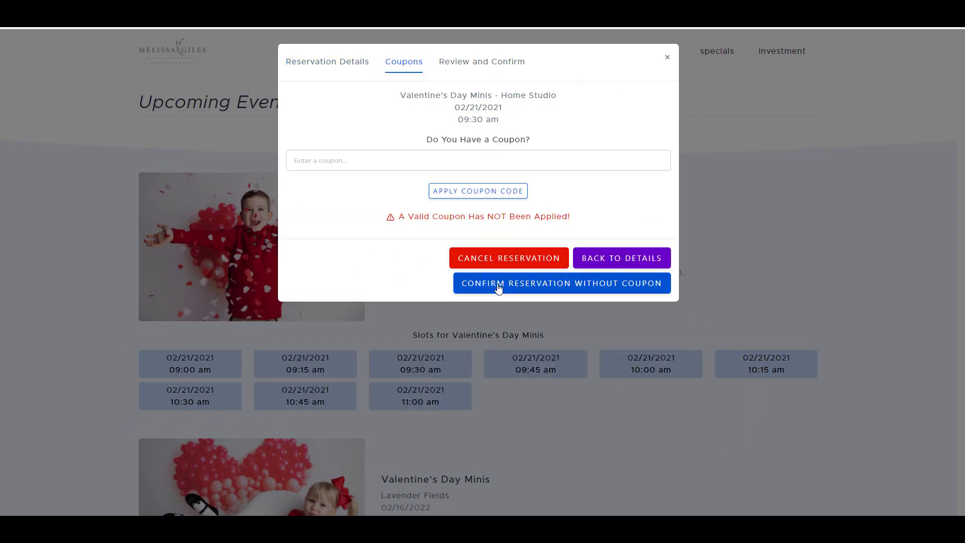
Apply the coupon "Save50" to the reservation and review the confirmation details, including the note on the payment time limit
click(532, 155)
text(Save50)
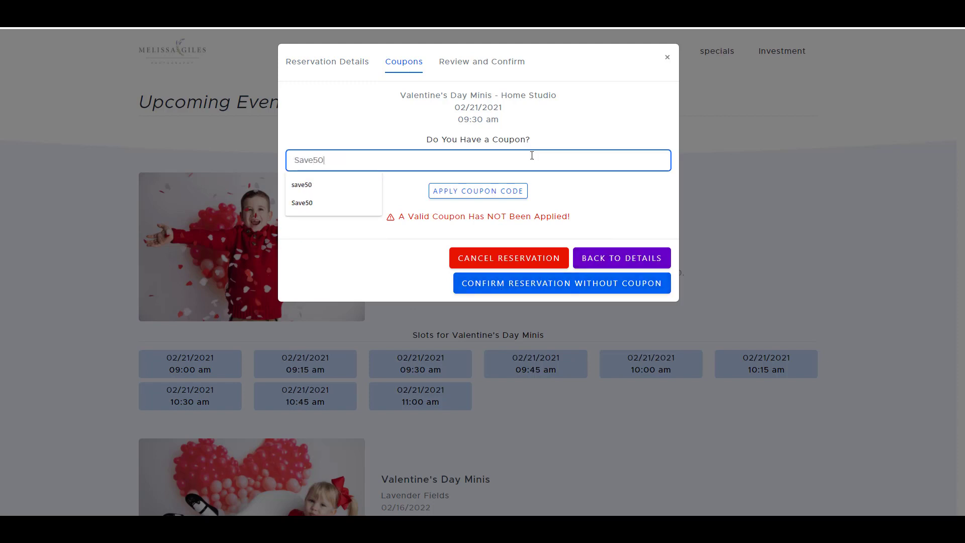
click(470, 190)
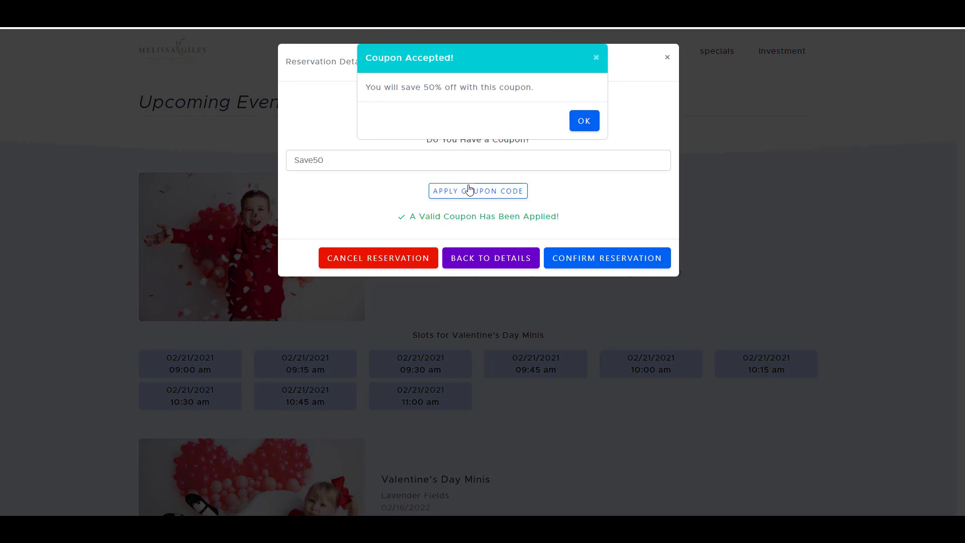
click(584, 122)
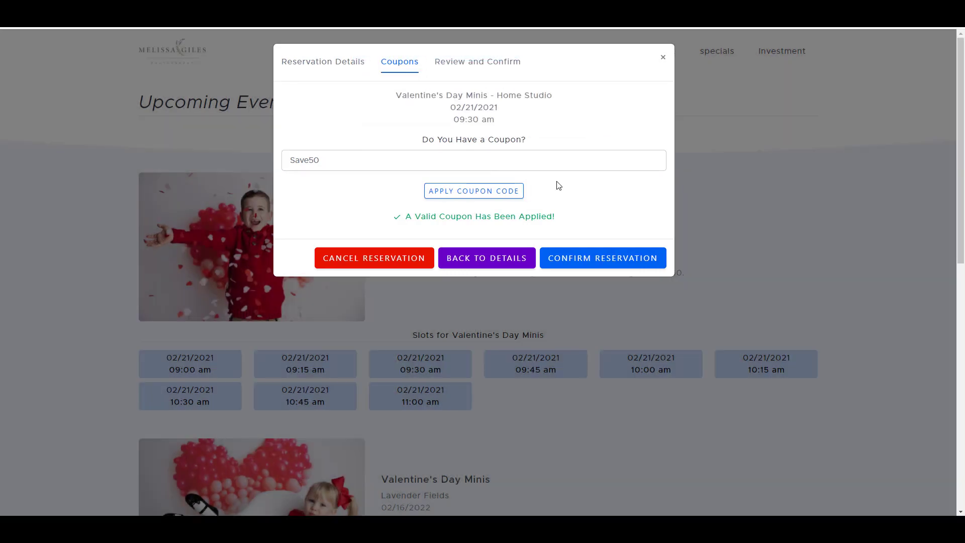
click(599, 257)
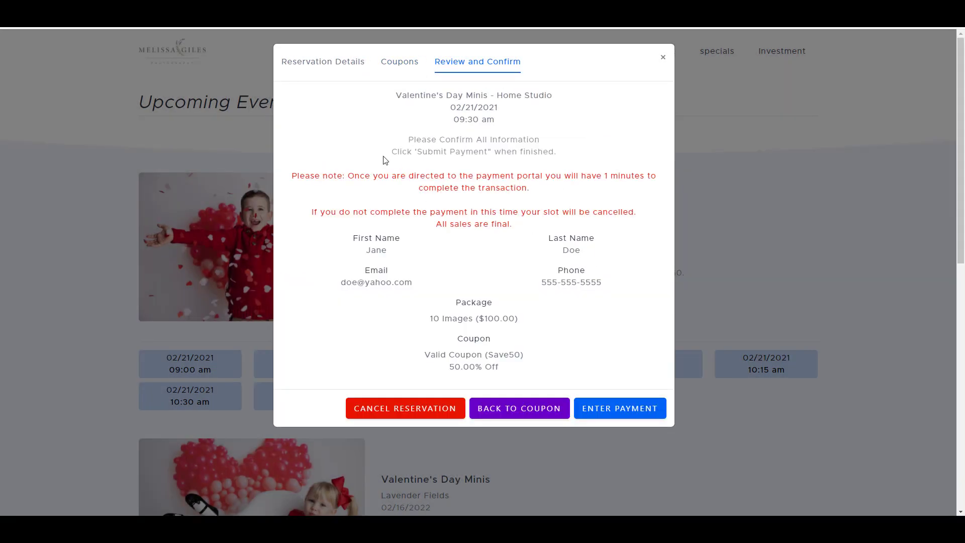
drag(349, 175, 658, 177)
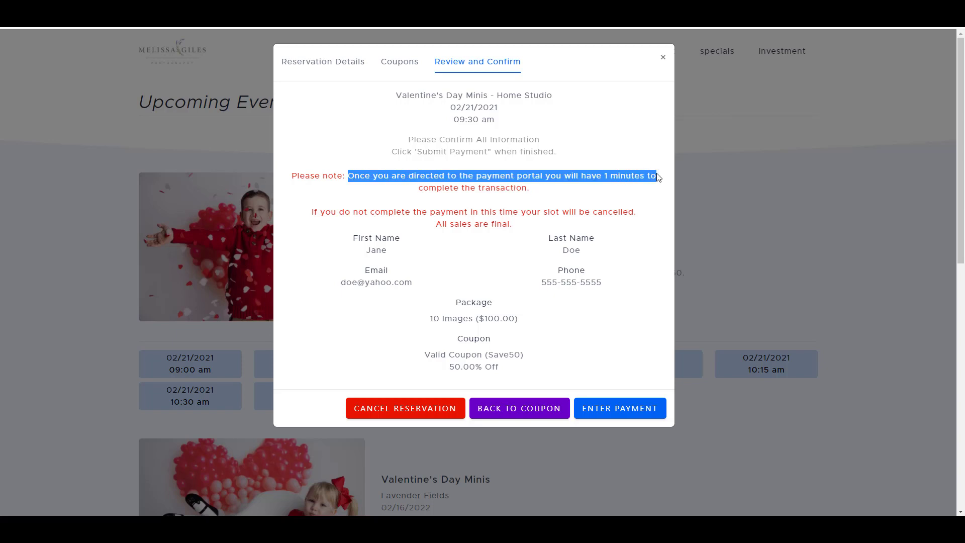
click(608, 178)
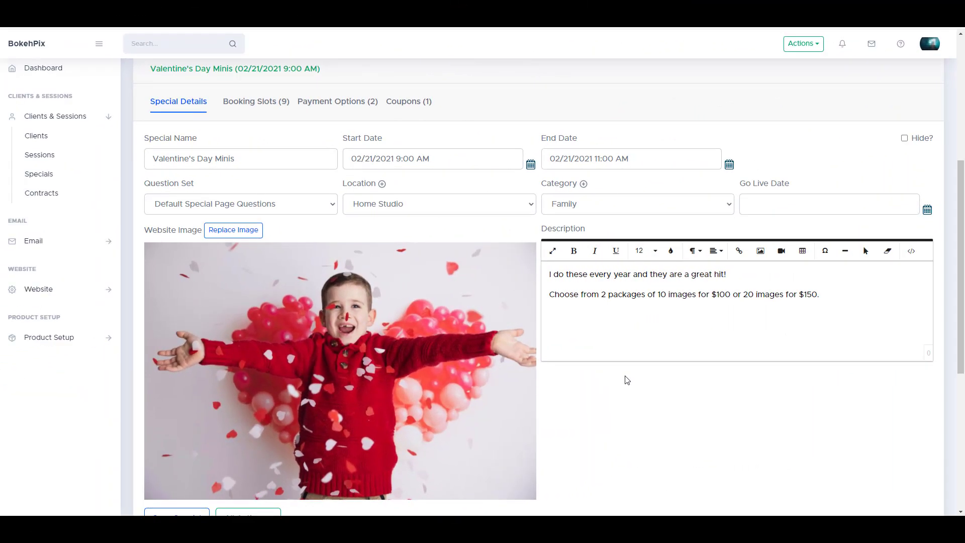
Set the Go Live Date of the Valentine's Day Minis special to 02/21/2021 11:32 AM
click(759, 206)
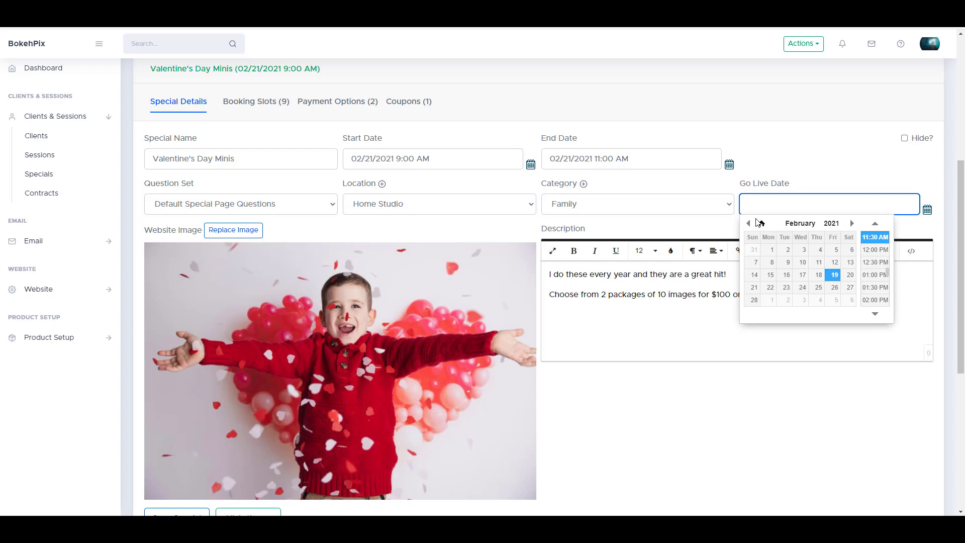
click(754, 287)
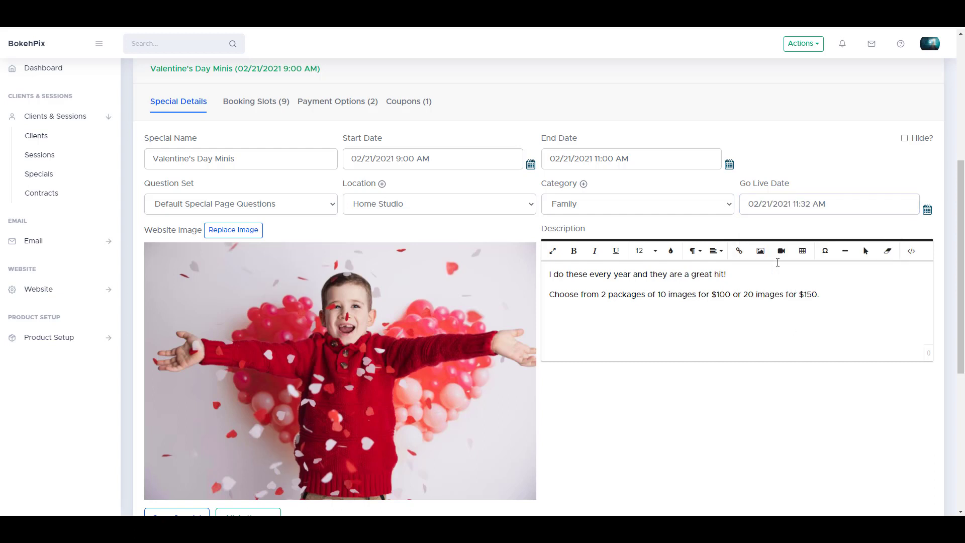
Examine the account preferences for the number of minutes until checkout expires and a slot is re-opened
click(803, 44)
click(774, 71)
click(930, 44)
click(872, 110)
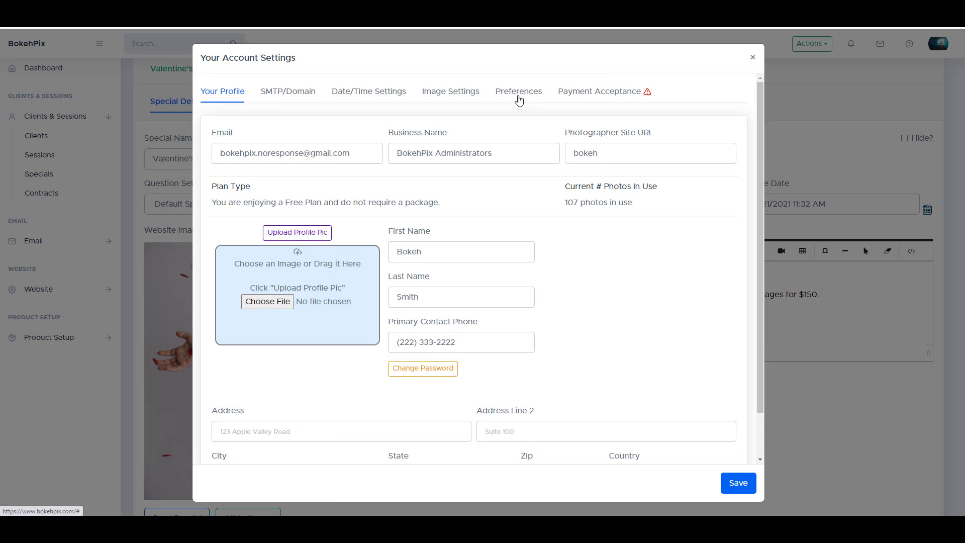
click(518, 96)
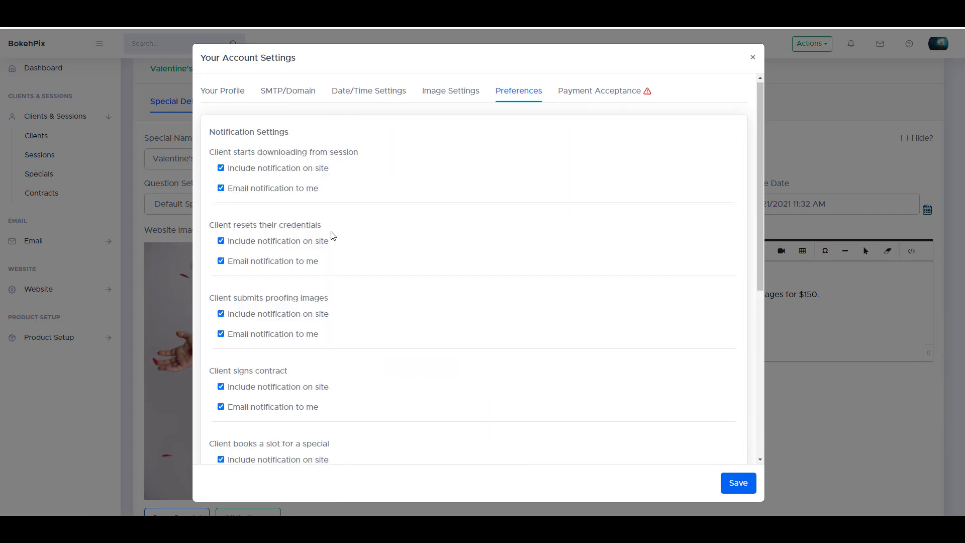
scroll(332, 236, down, 3)
scroll(332, 236, down, 3)
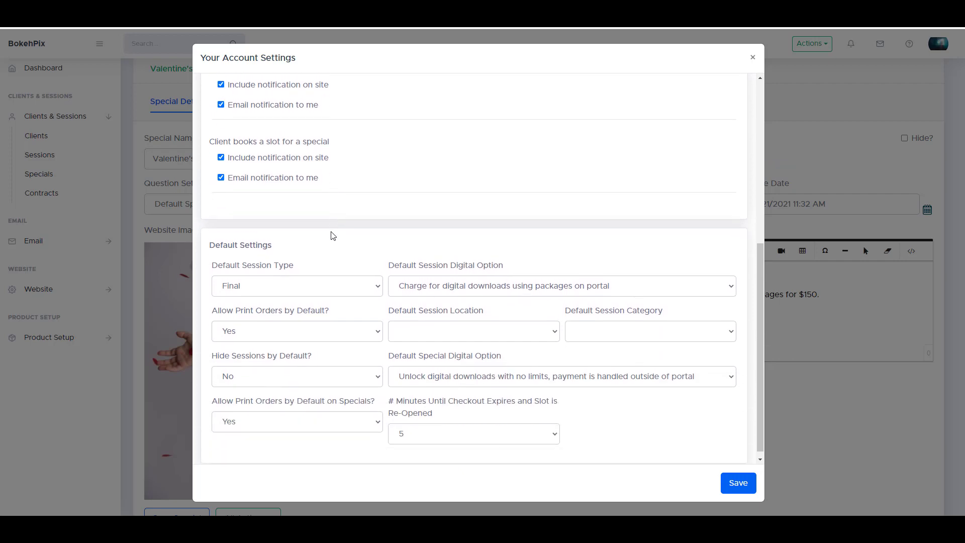
drag(435, 406, 390, 397)
click(391, 397)
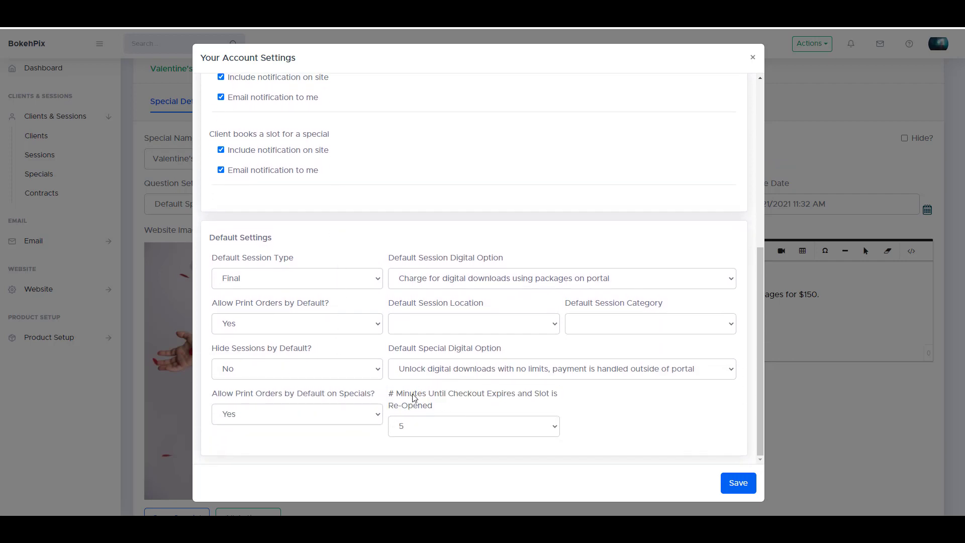
Set the number of minutes until checkout expires and the slot is re-opened to 20, and save the account settings
click(424, 426)
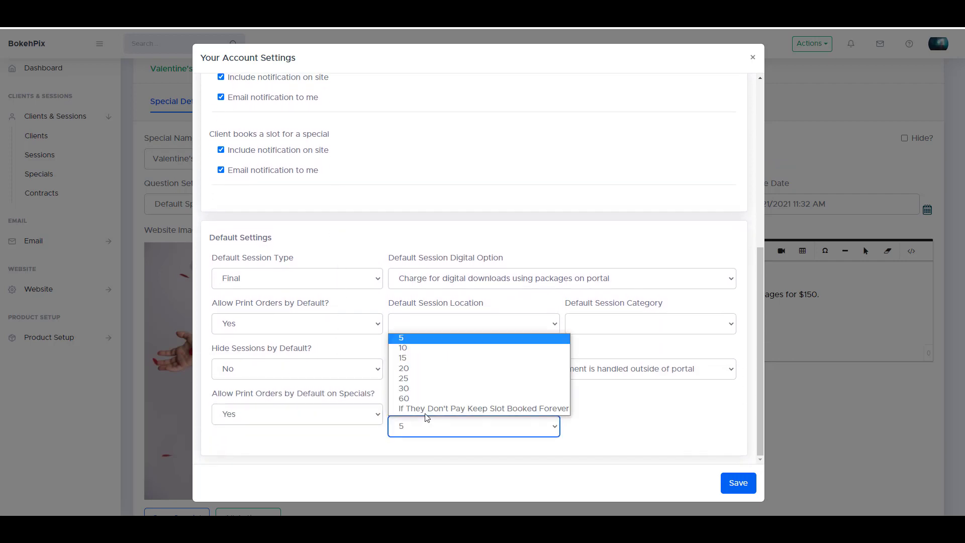
click(435, 368)
click(738, 483)
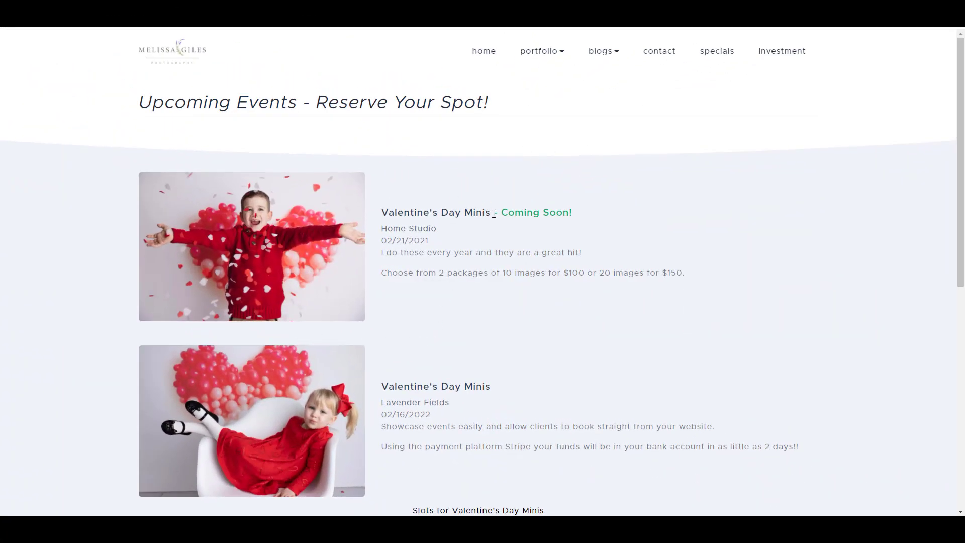
Check the go-live status of the Home Studio Valentine's Day Minis special on the website's specials page
drag(494, 213, 578, 216)
click(568, 239)
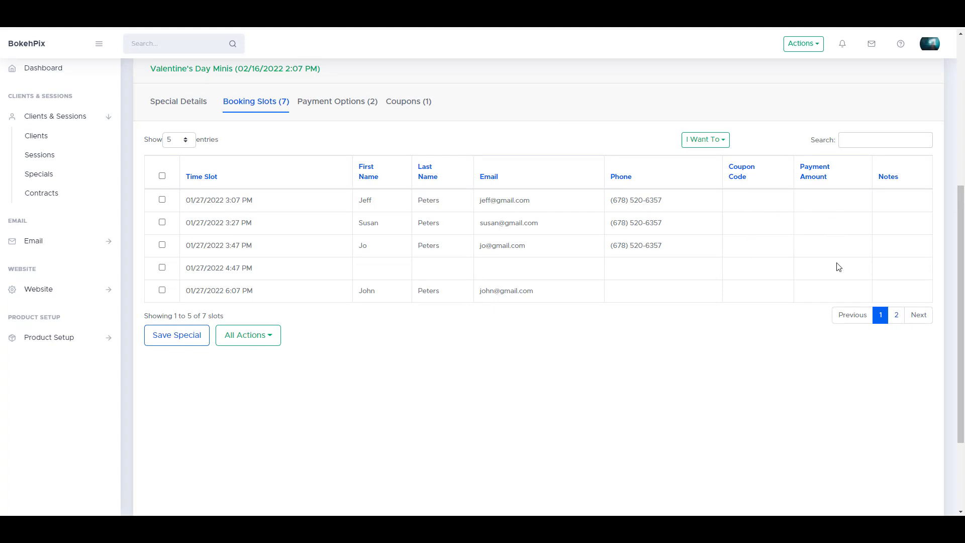
Add the note "They will pay later" to the 01/27/2022 3:07 PM booking slot and save the special
click(893, 205)
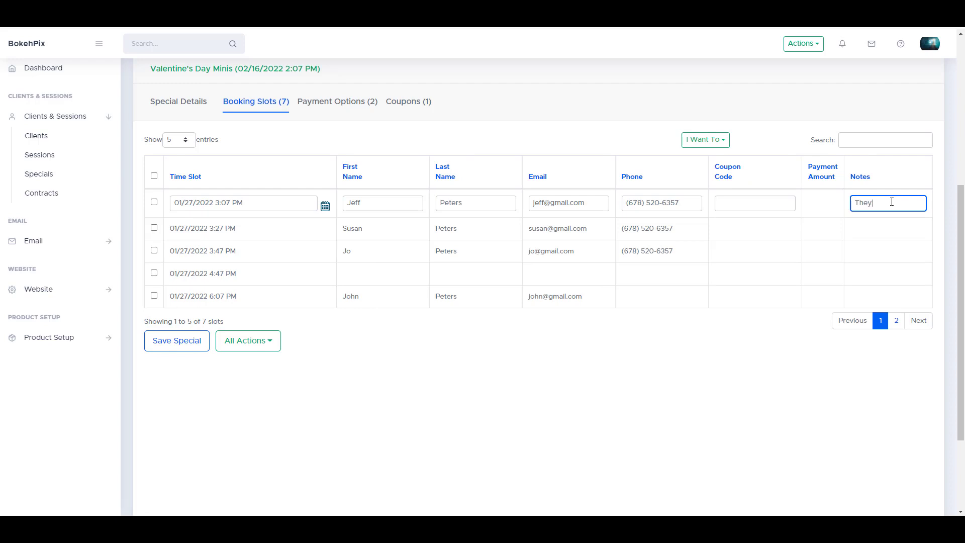
text(They will pay later)
click(201, 341)
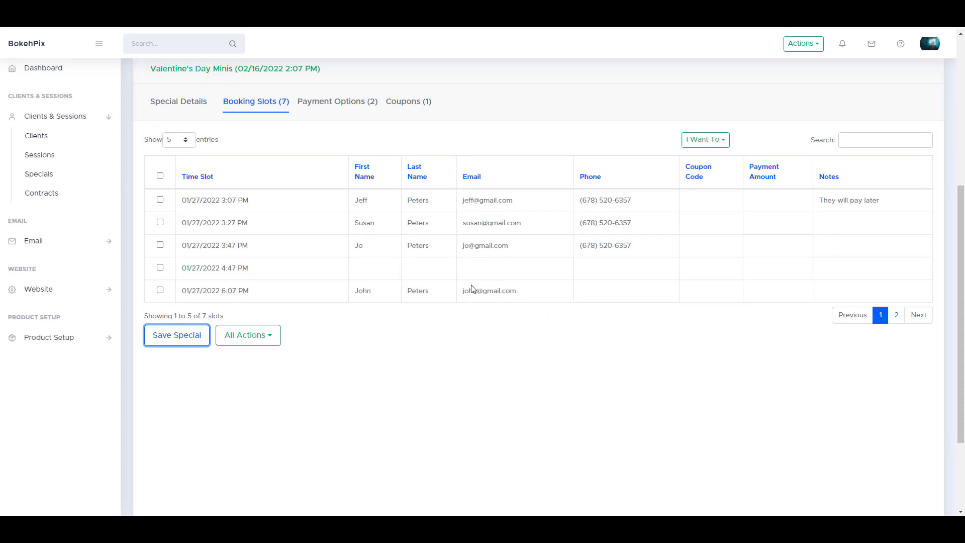
Show 10 booking slots per page and mark the open 01/27/2022 4:47 PM slot as reserved
click(180, 142)
click(173, 160)
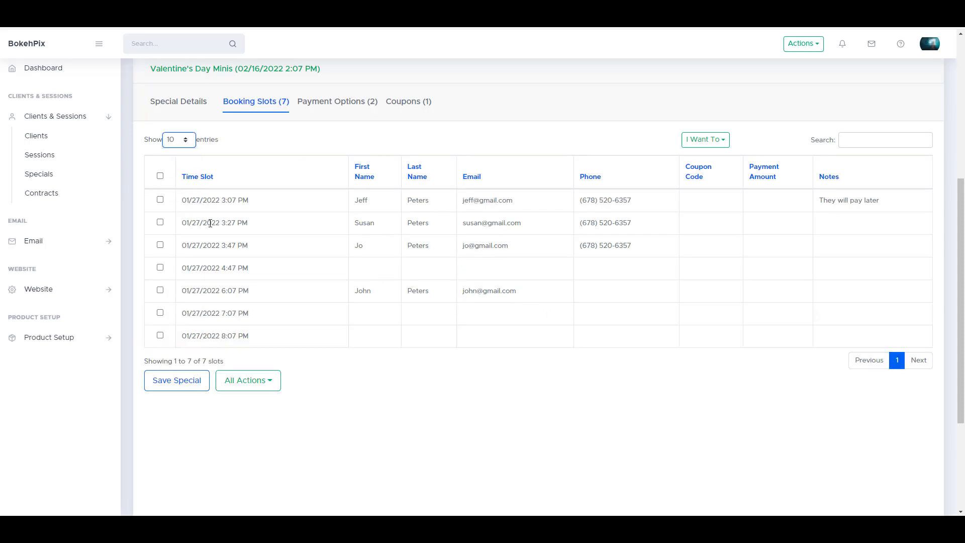
click(160, 268)
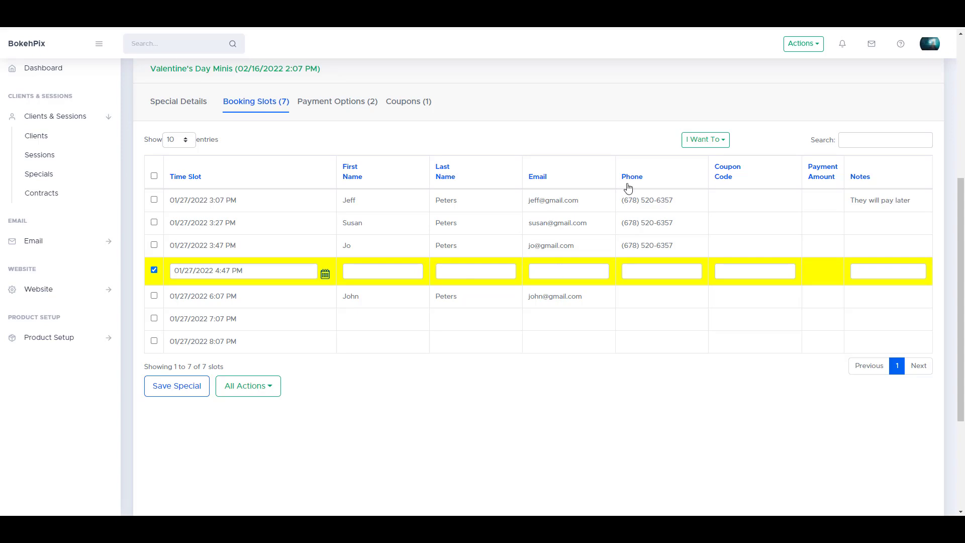
click(705, 140)
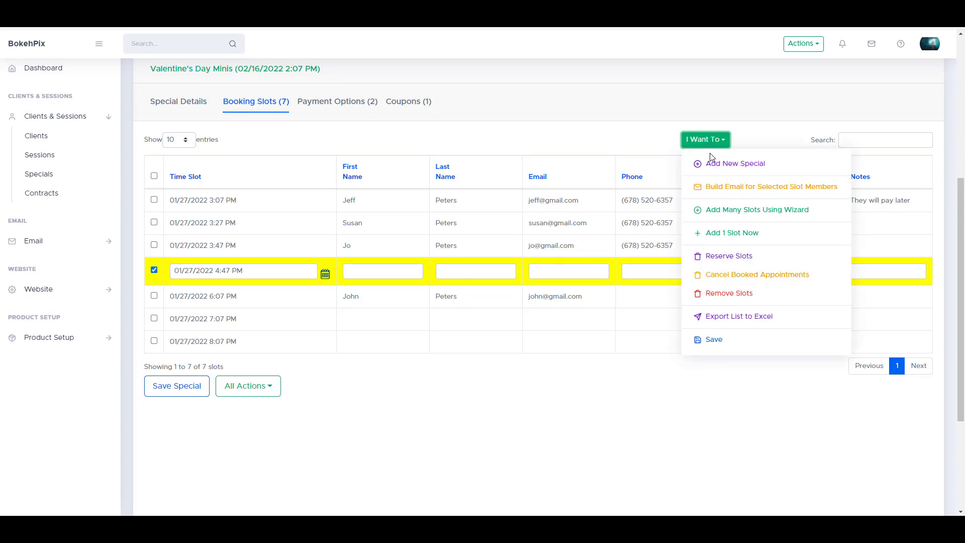
click(722, 257)
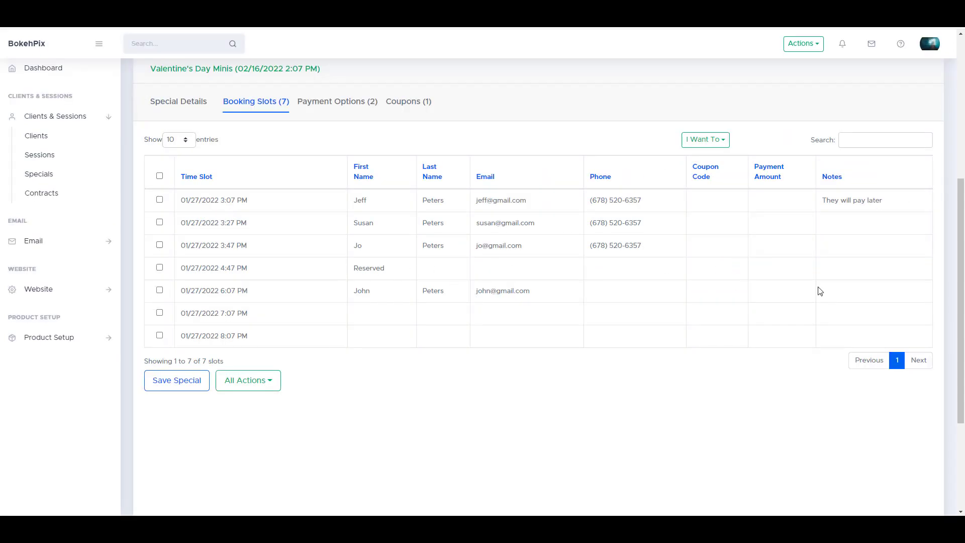
Add a note to the reserved 4:47 PM slot saying which client it is being held for, and save the special
click(837, 271)
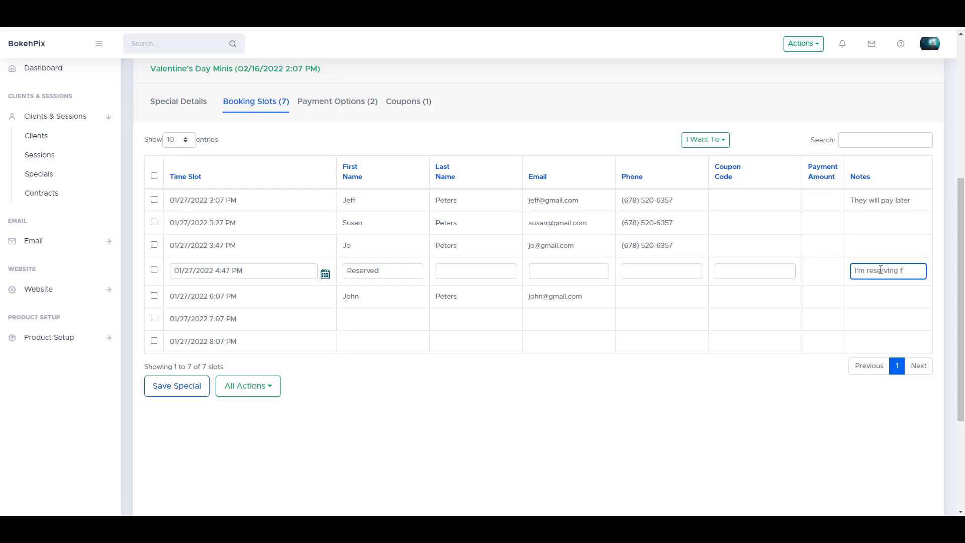
text(I'm reserving for Jar)
click(186, 395)
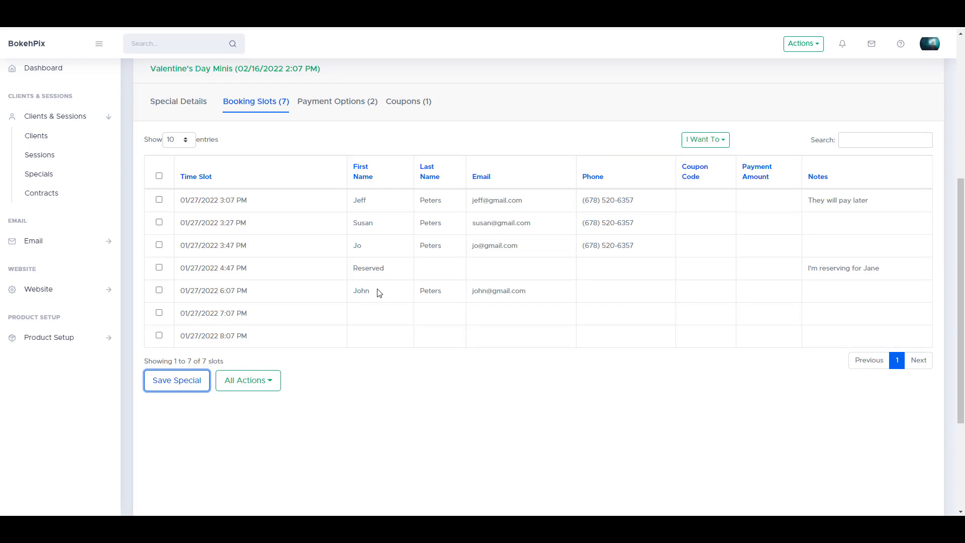
Review the cancellation confirmation for the booked 01/27/2022 6:07 PM appointment, keep the booking and deselect the slot
click(159, 291)
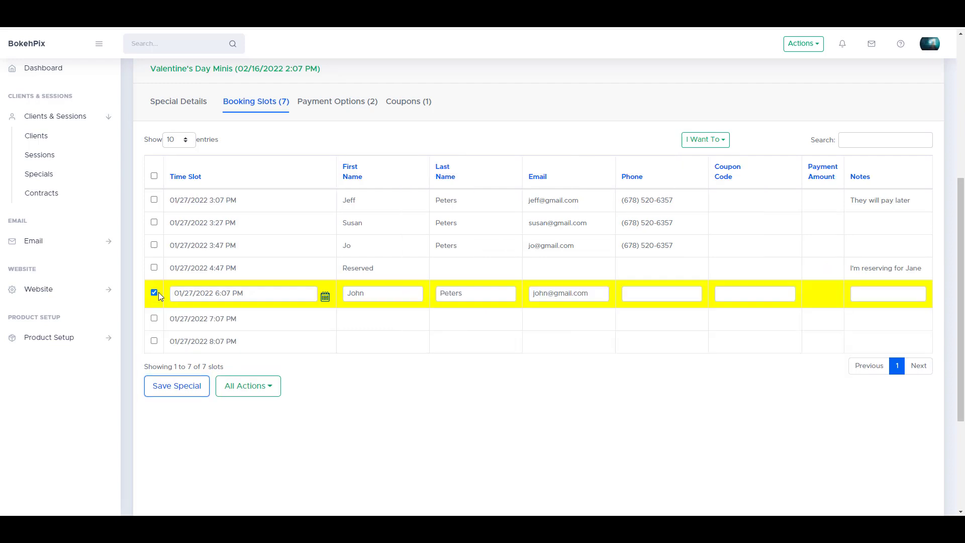
click(726, 139)
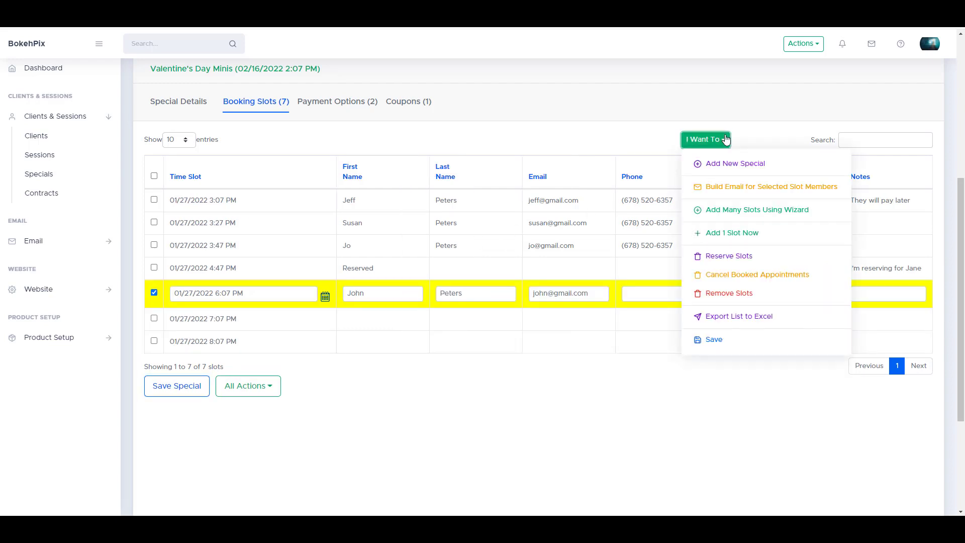
click(730, 275)
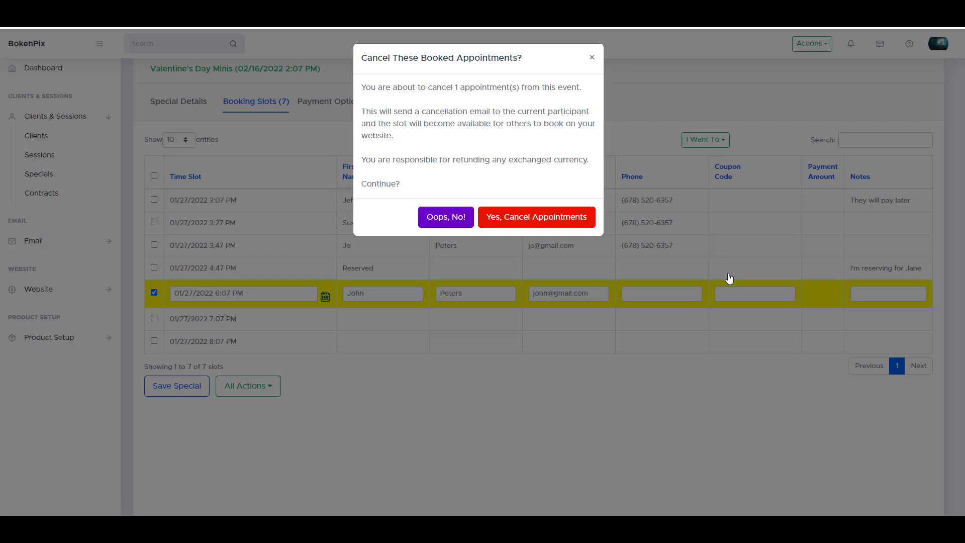
click(446, 218)
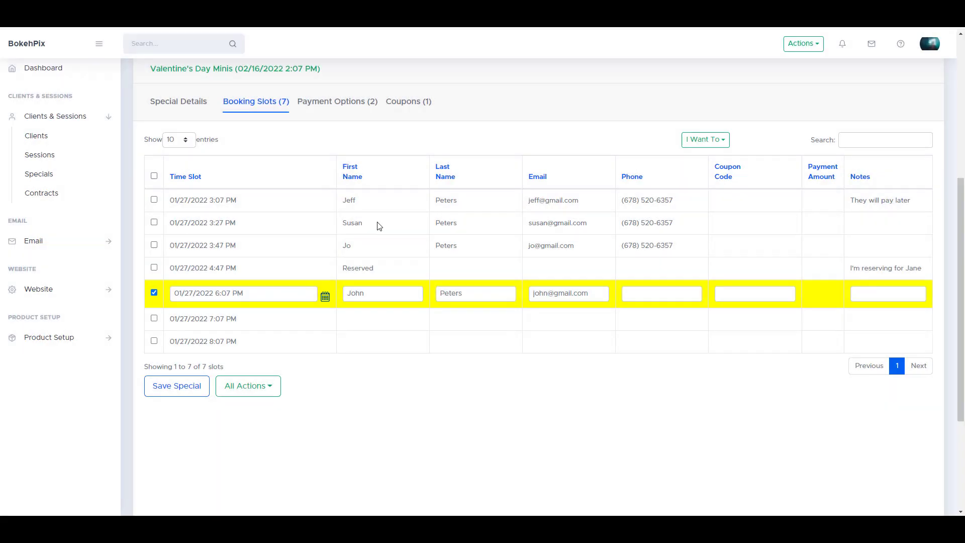
click(154, 295)
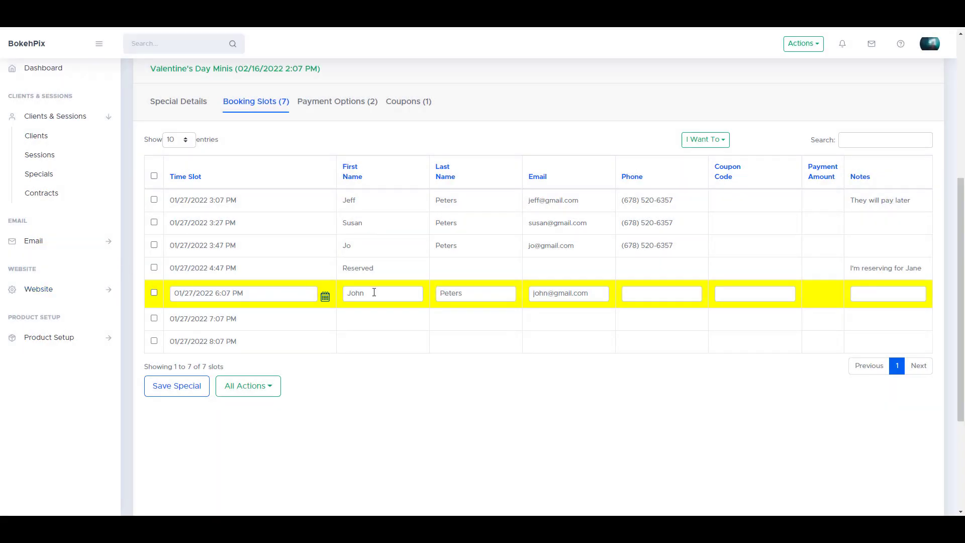
Search for the 6:07 PM slot's client by name and open their Valentine's Day Minis session of 01/27/2022
click(187, 48)
text(john)
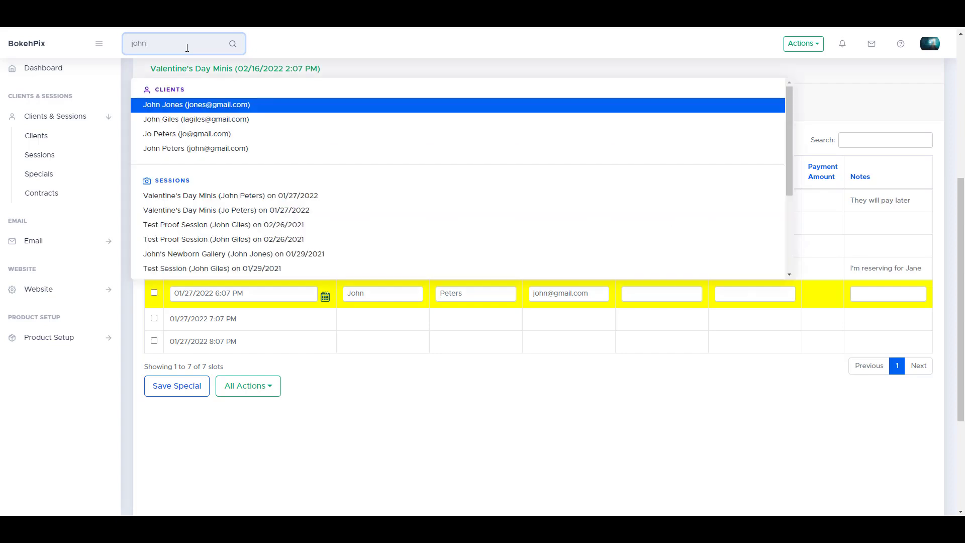
text( pe)
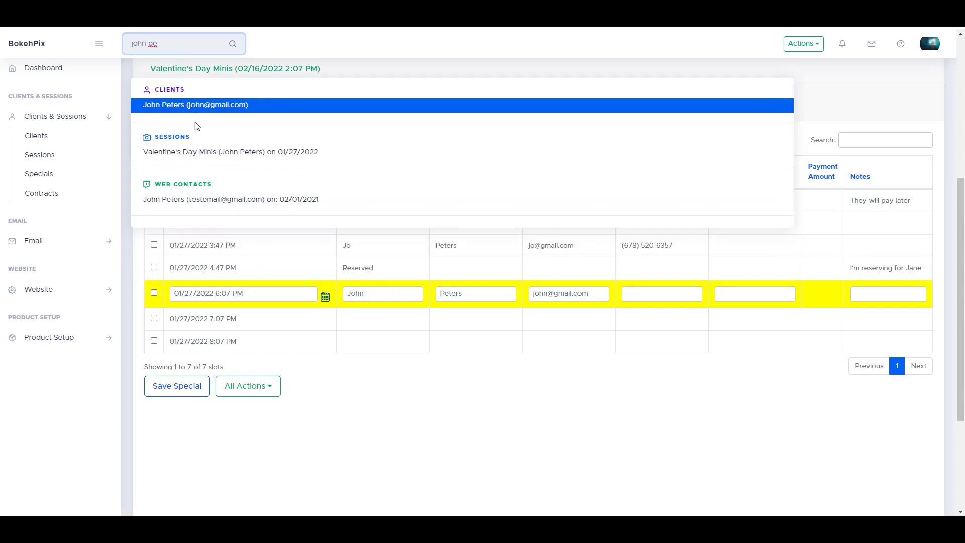
click(192, 157)
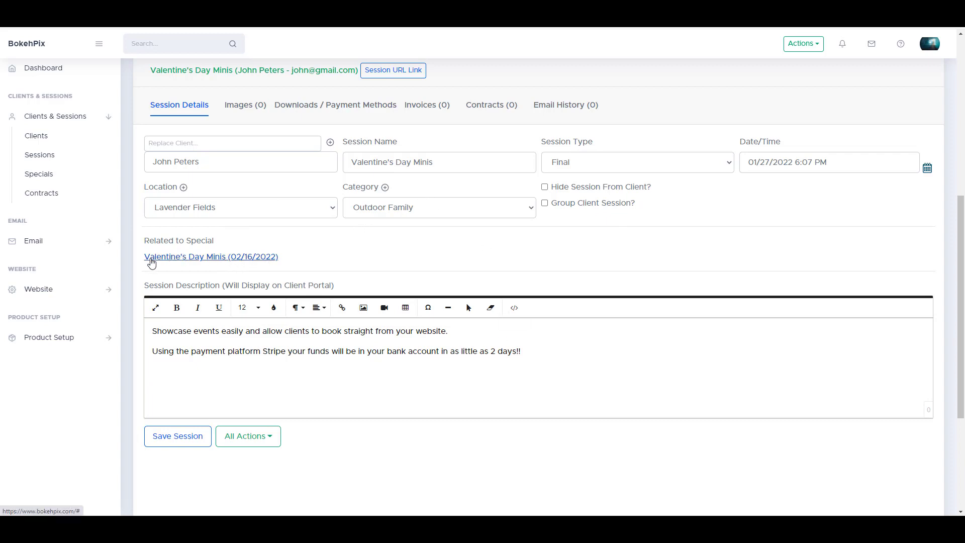
Open the special related to the client's session and view its booking slots
click(250, 265)
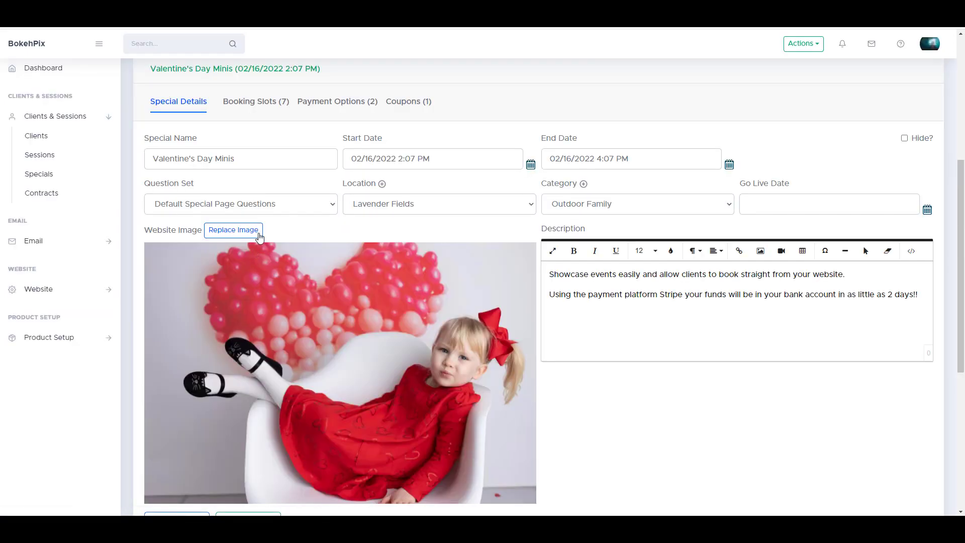
click(263, 106)
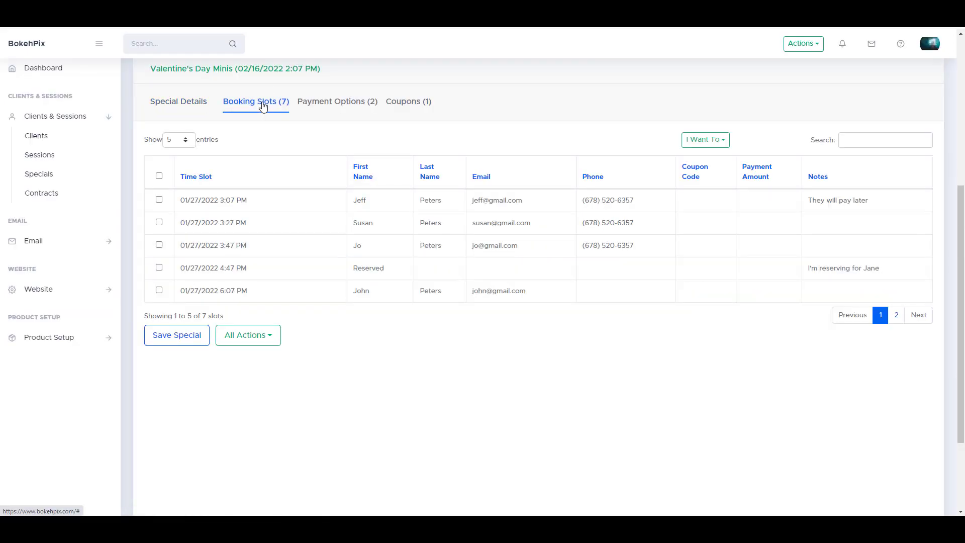